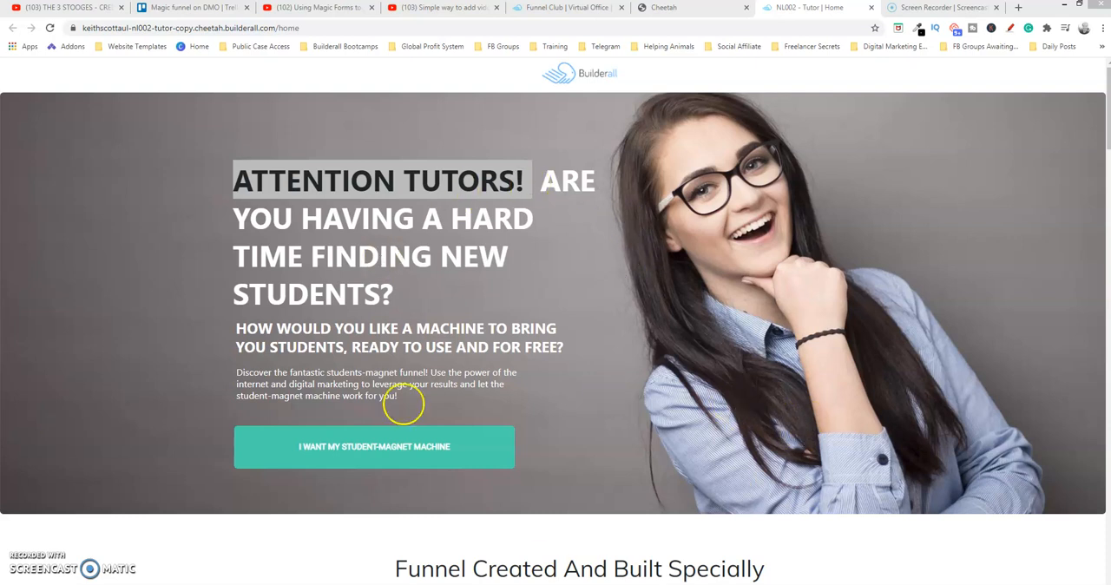
# Open the opt-in form from the live tutor page's student-magnet button, examine its name, email and password fields, and close it
pyautogui.click(434, 446)
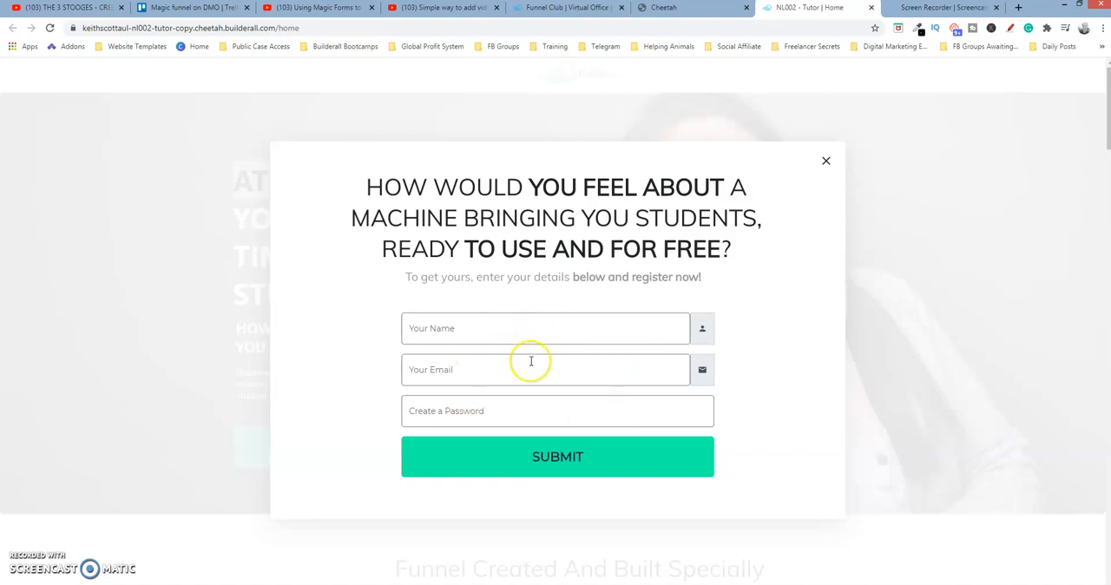
pyautogui.click(466, 329)
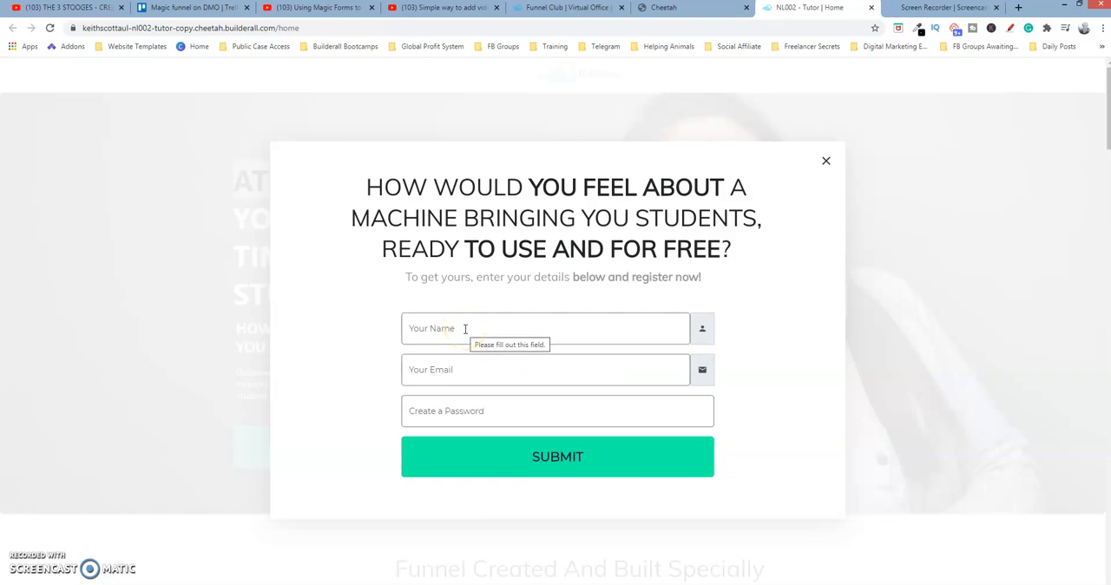
pyautogui.click(469, 367)
pyautogui.click(510, 413)
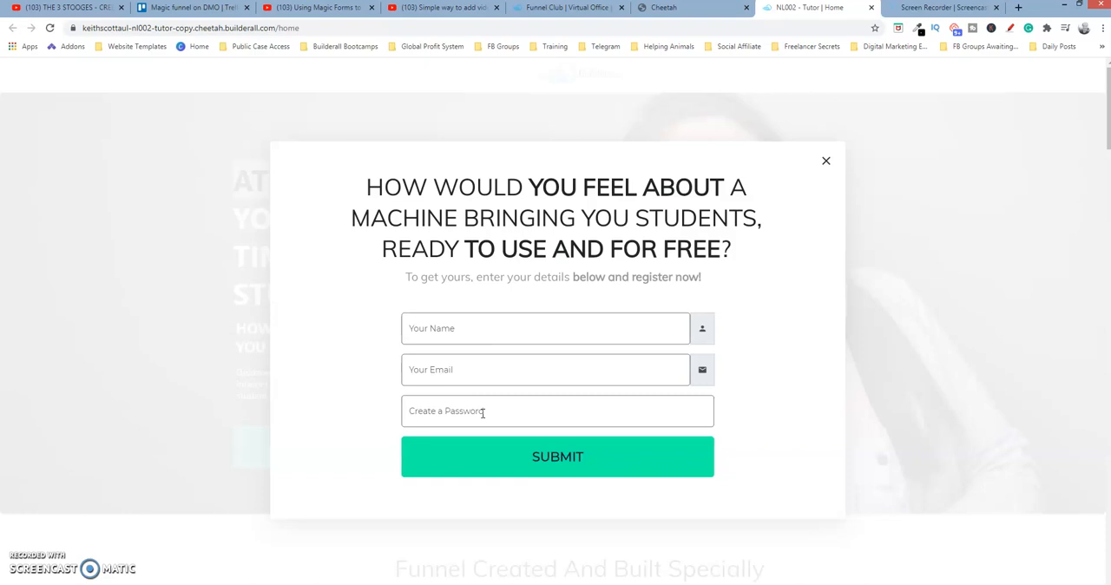
pyautogui.click(827, 159)
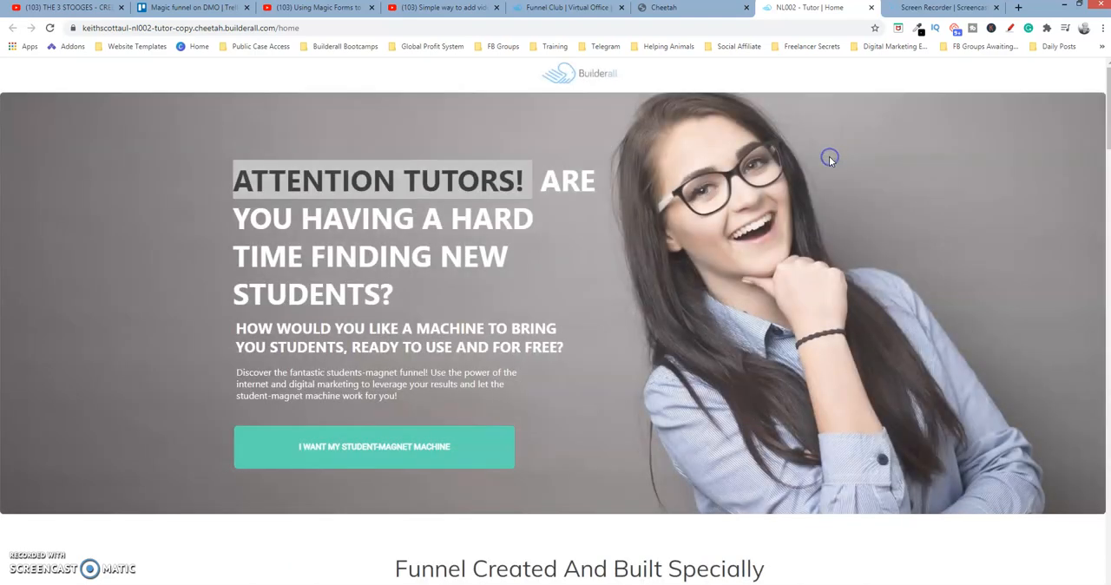
# Open the NL002 - Tutor site's Home page in the Cheetah editor, collapse the side panel and look through the layout
pyautogui.click(704, 8)
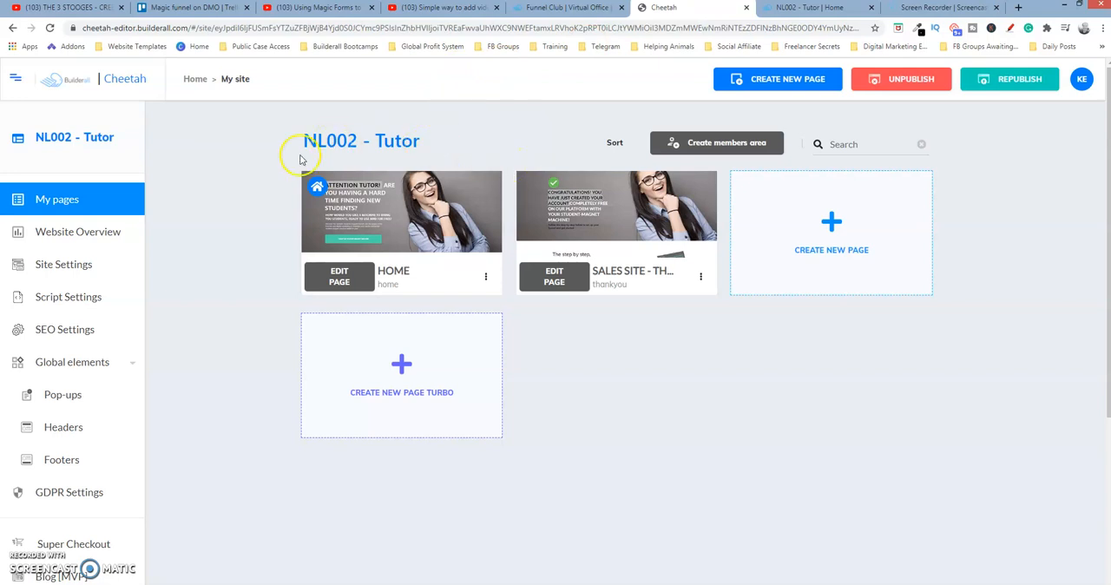
pyautogui.moveTo(477, 188)
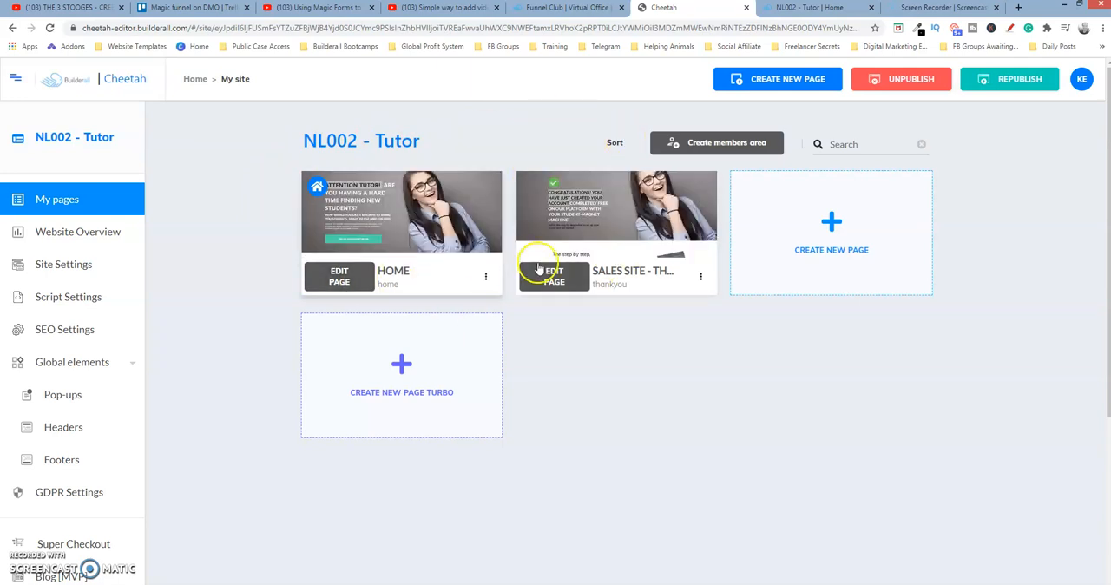
pyautogui.click(349, 280)
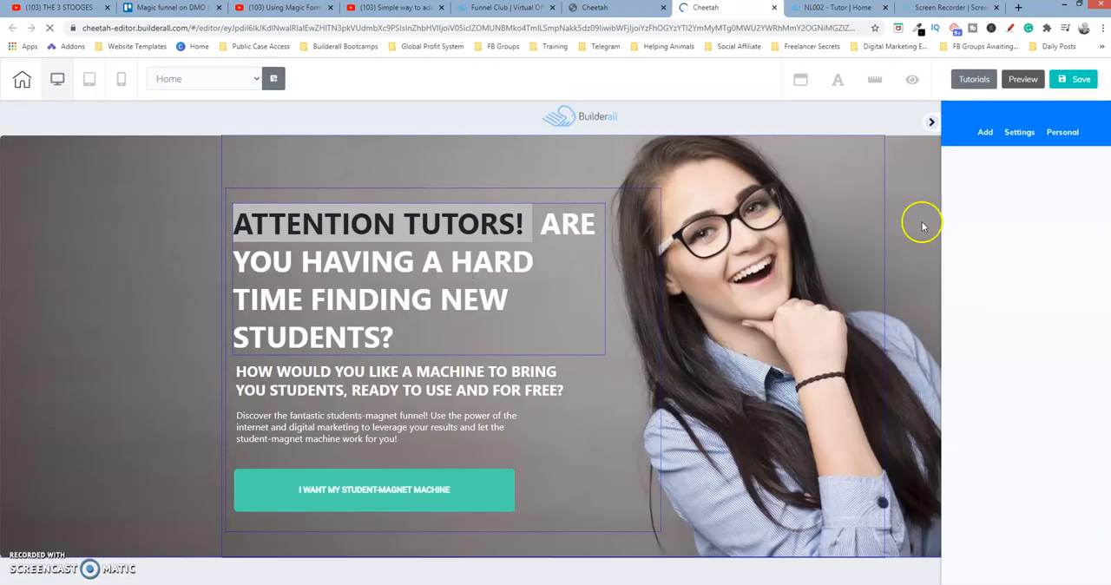
pyautogui.click(929, 123)
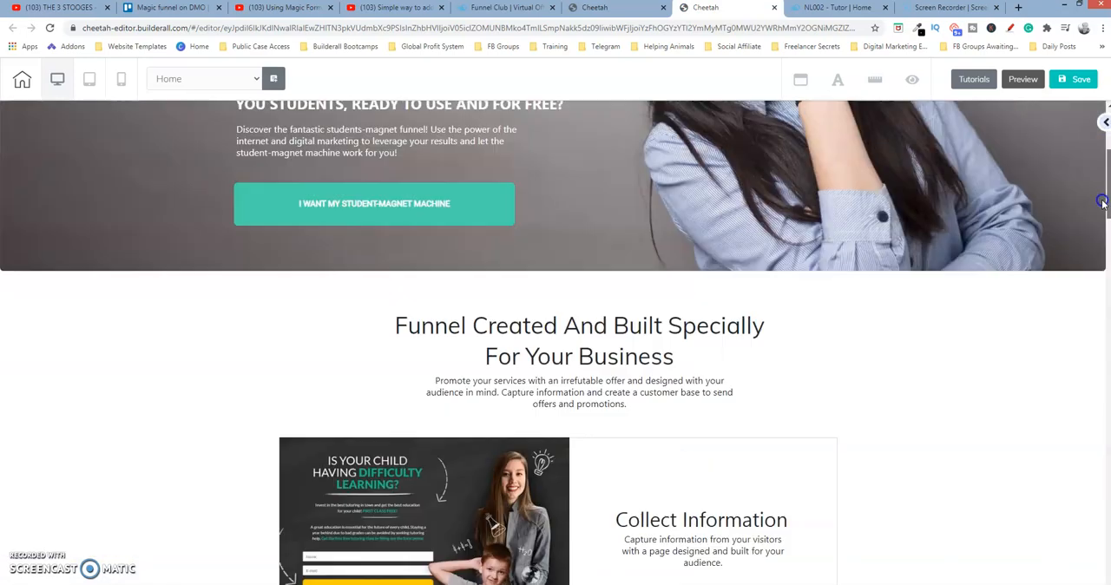
pyautogui.moveTo(1101, 161); pyautogui.dragTo(1086, 304)
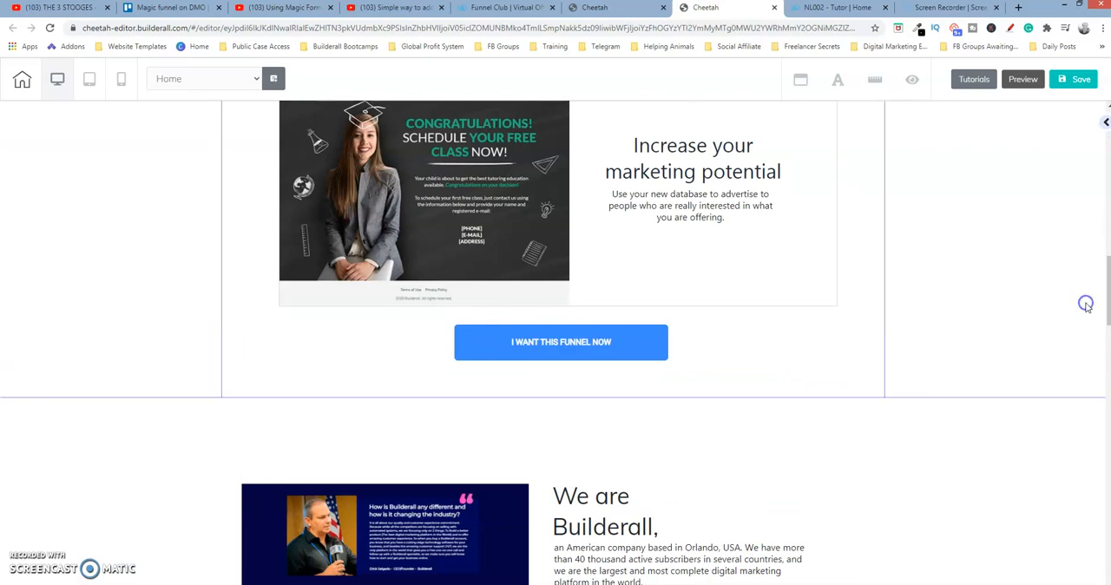
pyautogui.moveTo(1104, 333); pyautogui.dragTo(1102, 130)
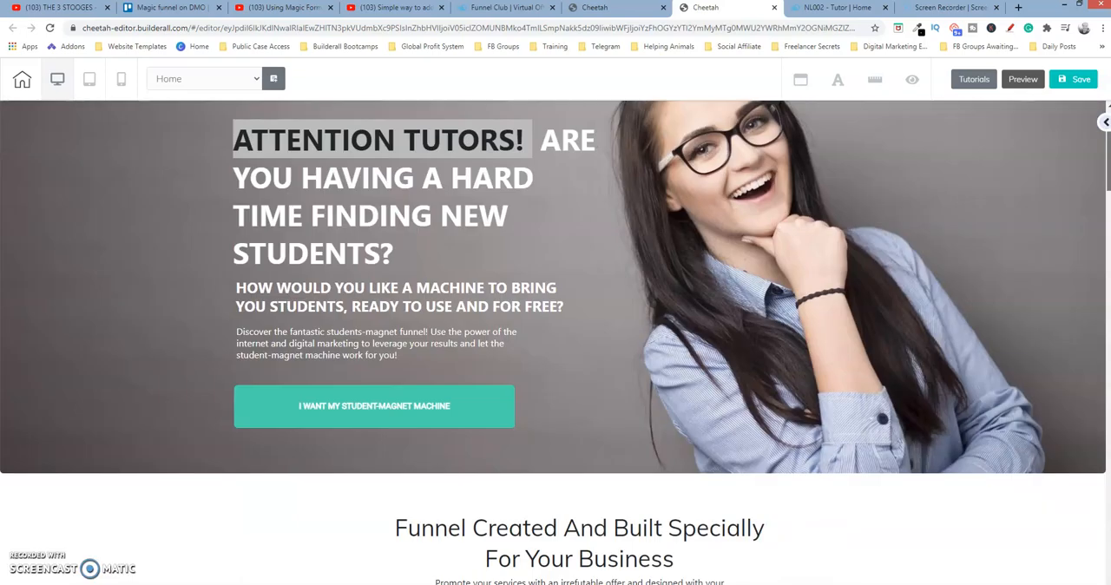
# Check which link target is set on the "I want my student-magnet machine" button, without changing it
pyautogui.click(453, 403)
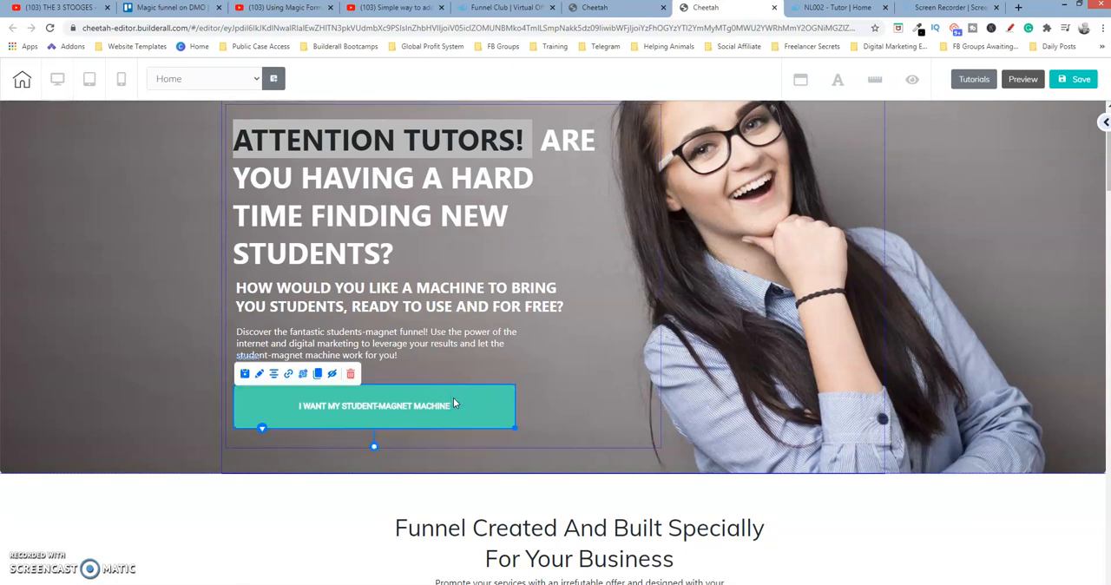
pyautogui.click(289, 375)
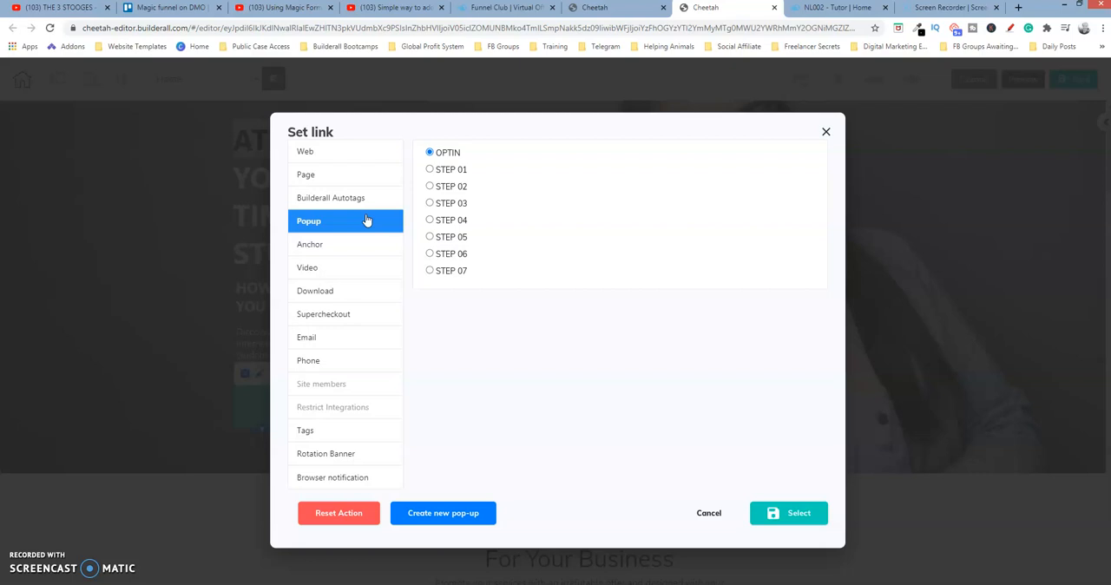
pyautogui.click(710, 513)
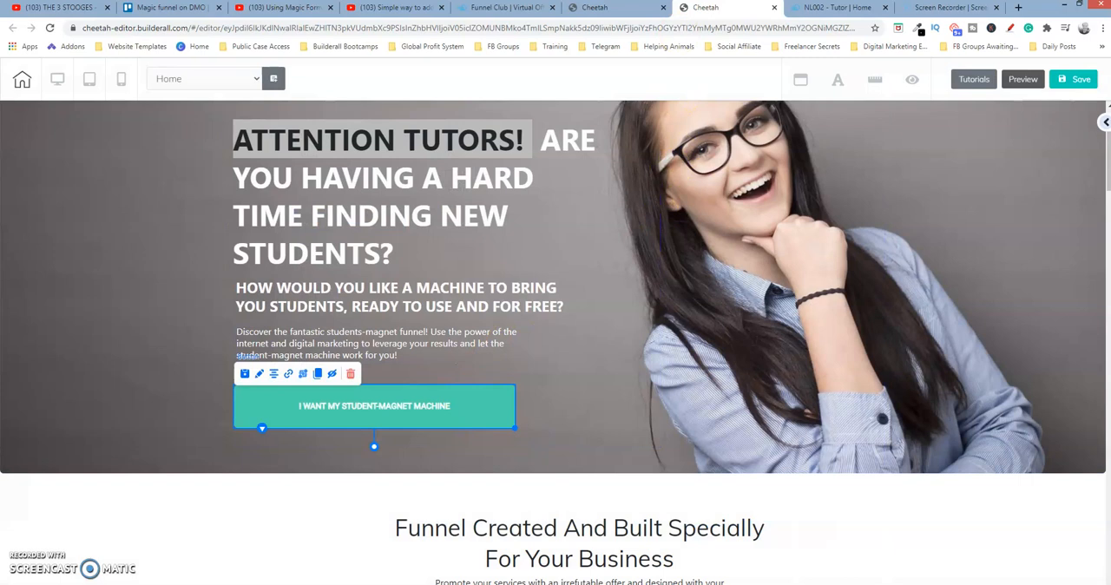
# Go back to the NL002 - Tutor site dashboard and open the OPTIN pop-up from the global elements for editing
pyautogui.click(608, 8)
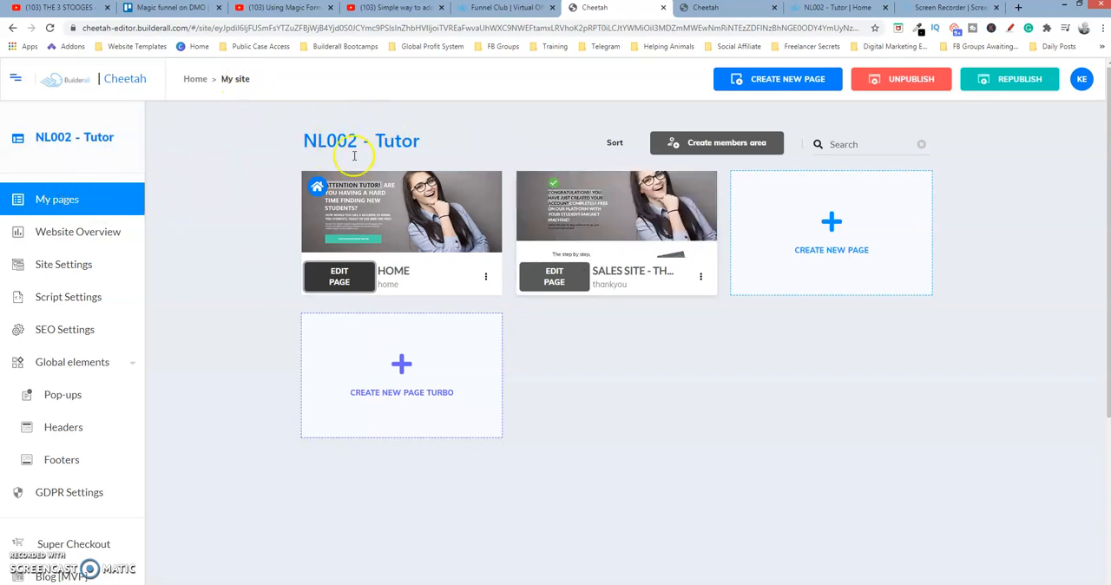
pyautogui.click(86, 364)
pyautogui.click(86, 365)
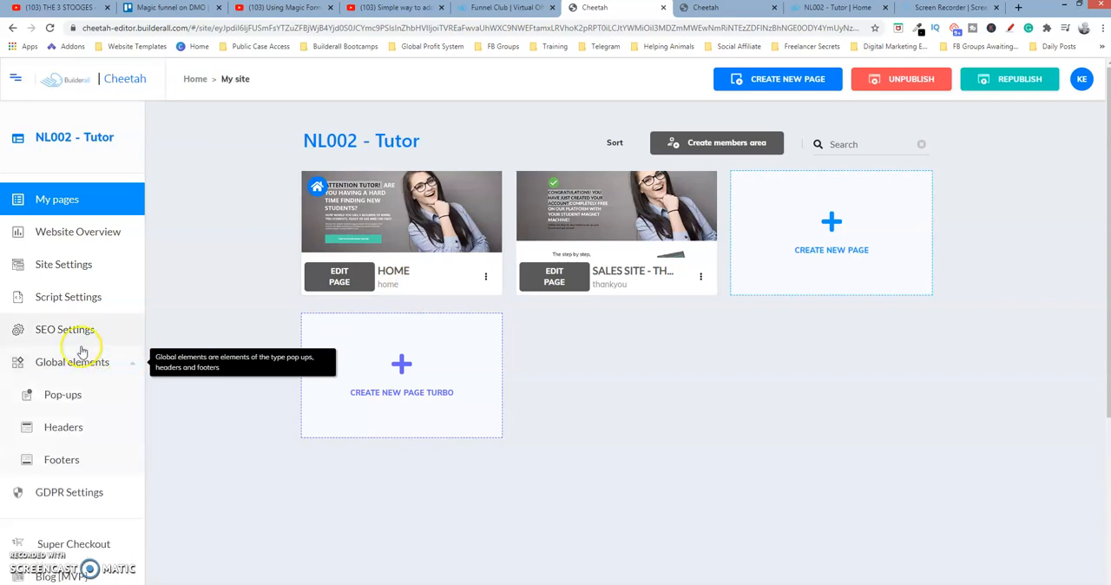
pyautogui.click(72, 396)
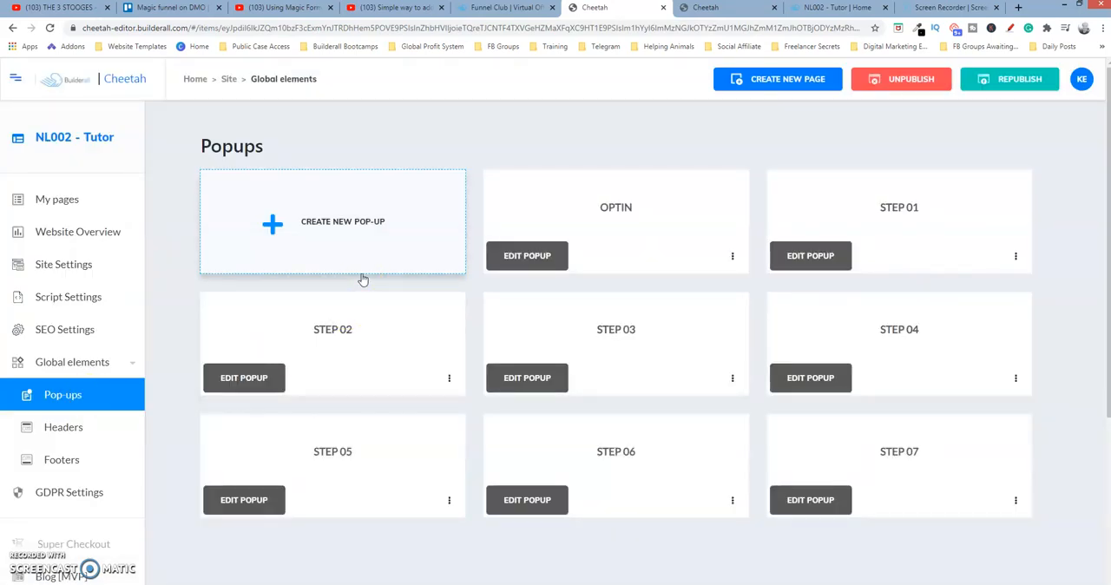
pyautogui.click(532, 8)
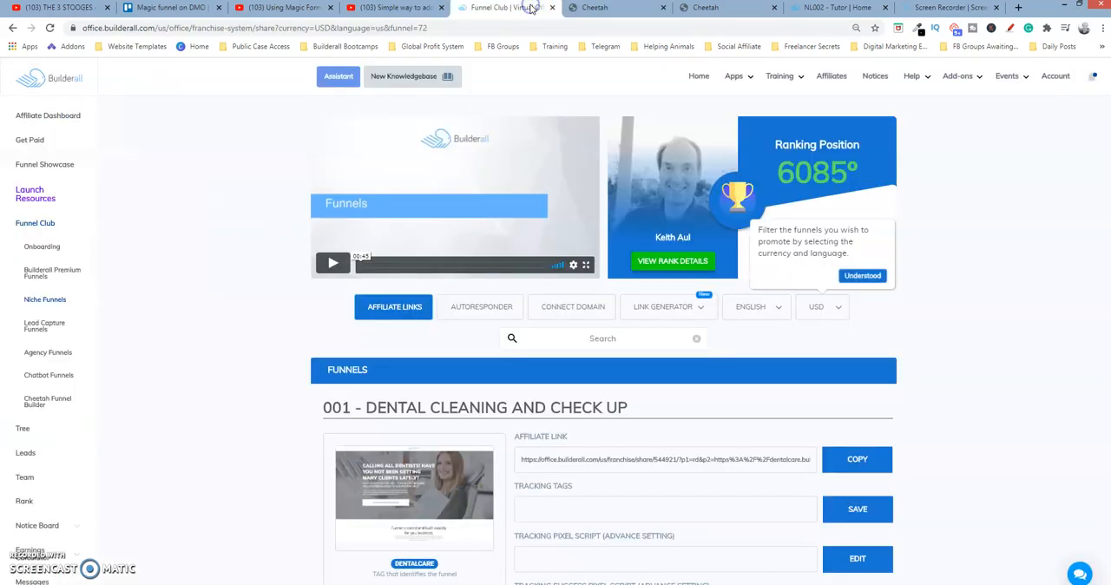
pyautogui.click(687, 8)
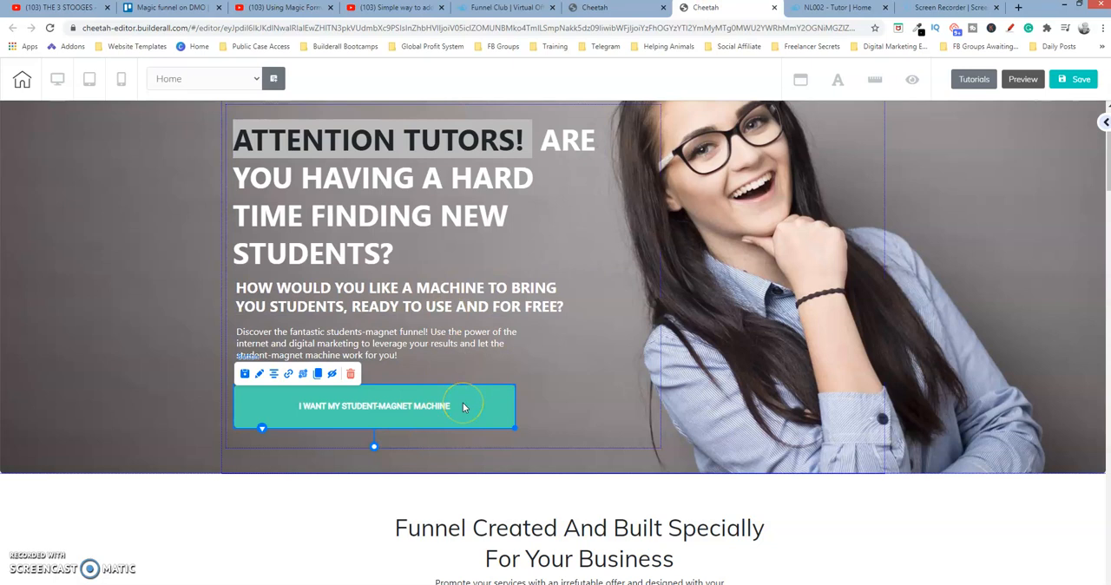
pyautogui.click(601, 11)
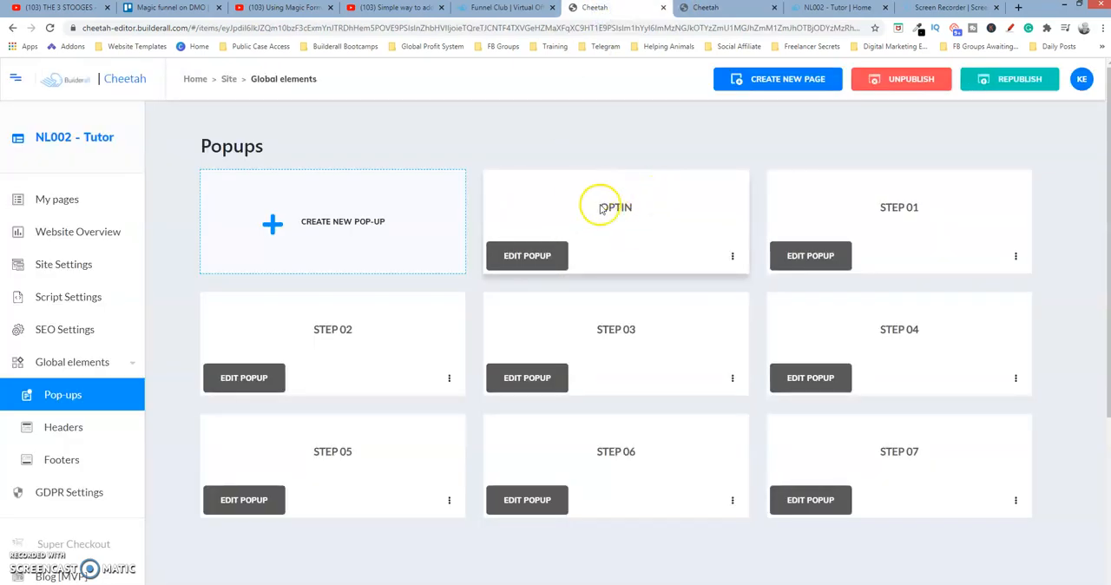
pyautogui.click(544, 256)
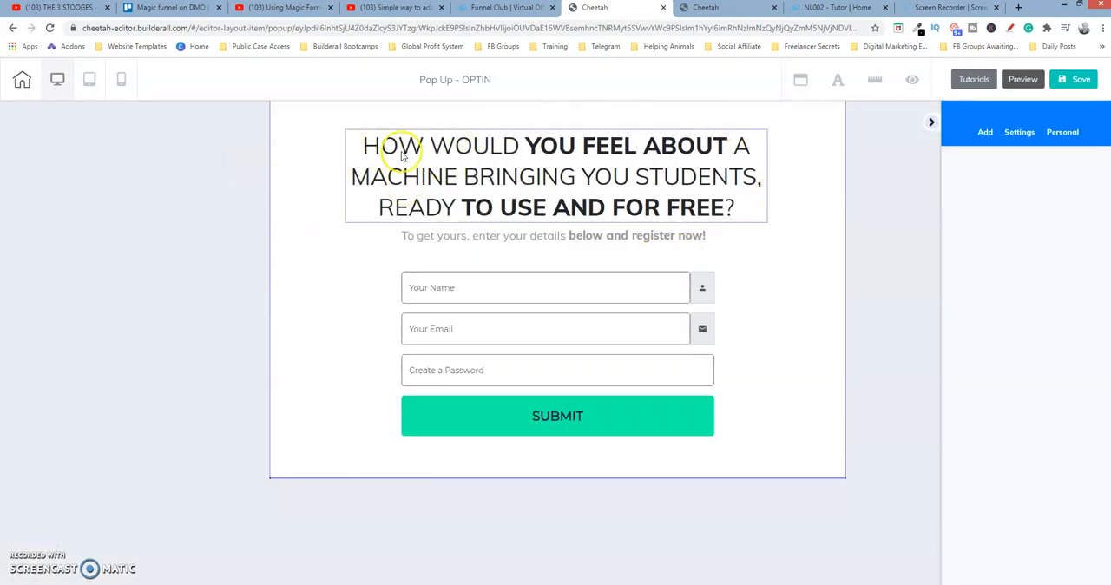
# Select the pop-up's contact form and look up the Magic Form among the elements available to add
pyautogui.click(604, 282)
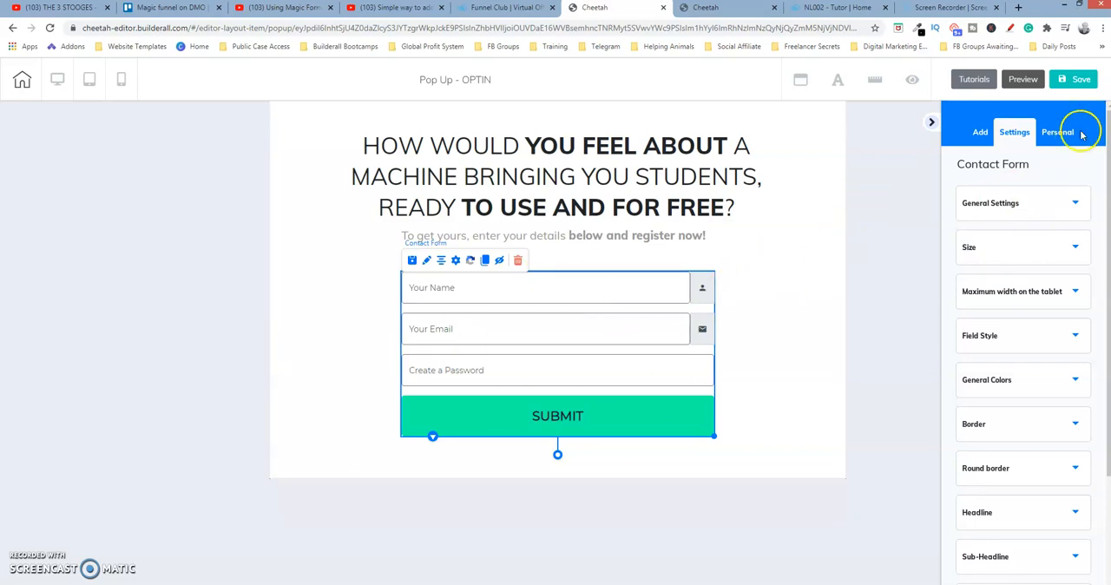
pyautogui.click(982, 132)
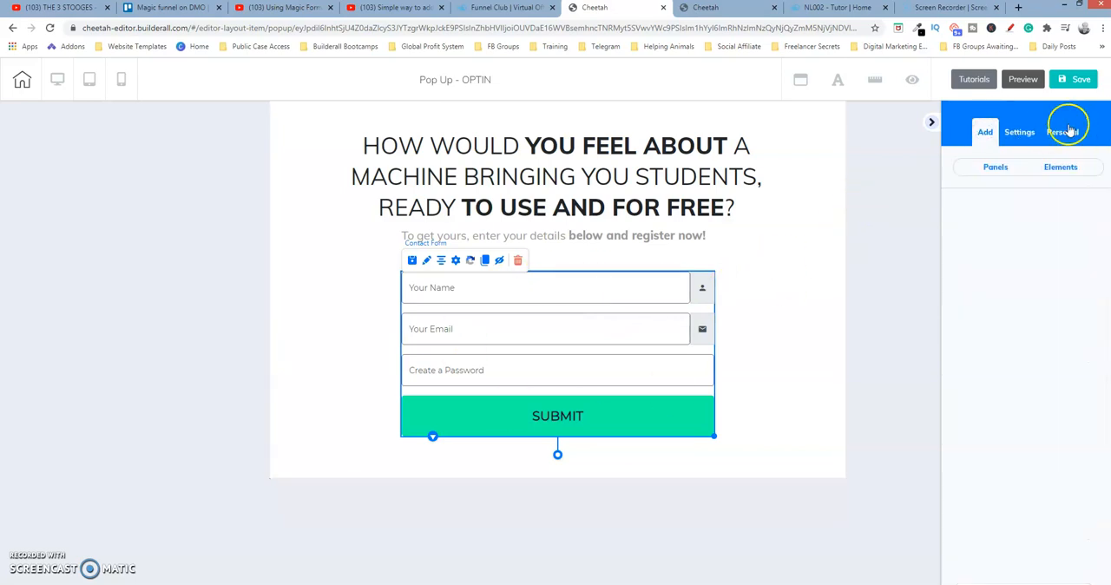
pyautogui.click(1054, 167)
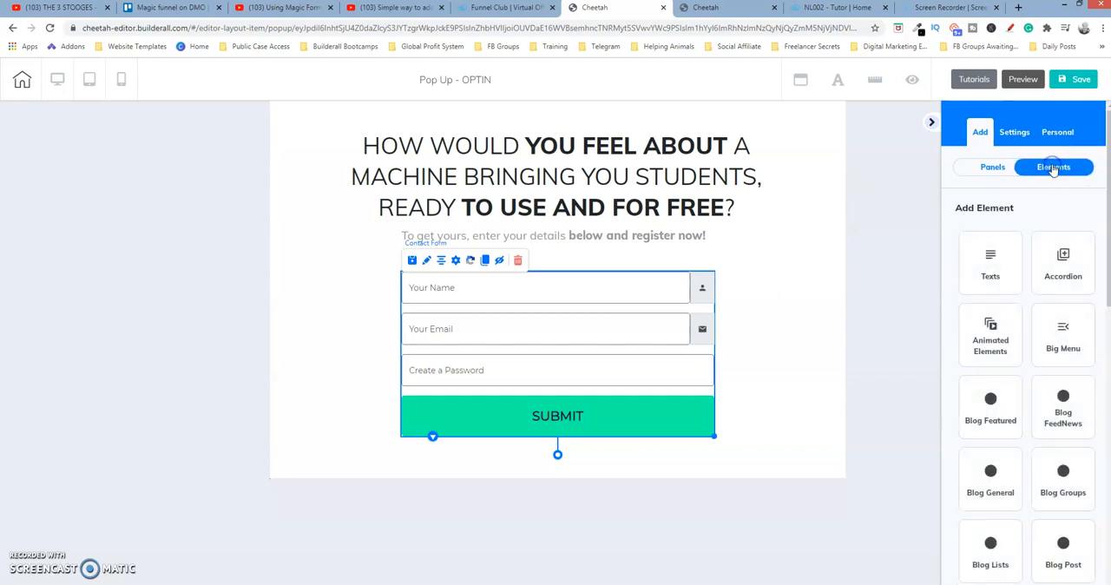
pyautogui.scroll(-3, 1026, 348)
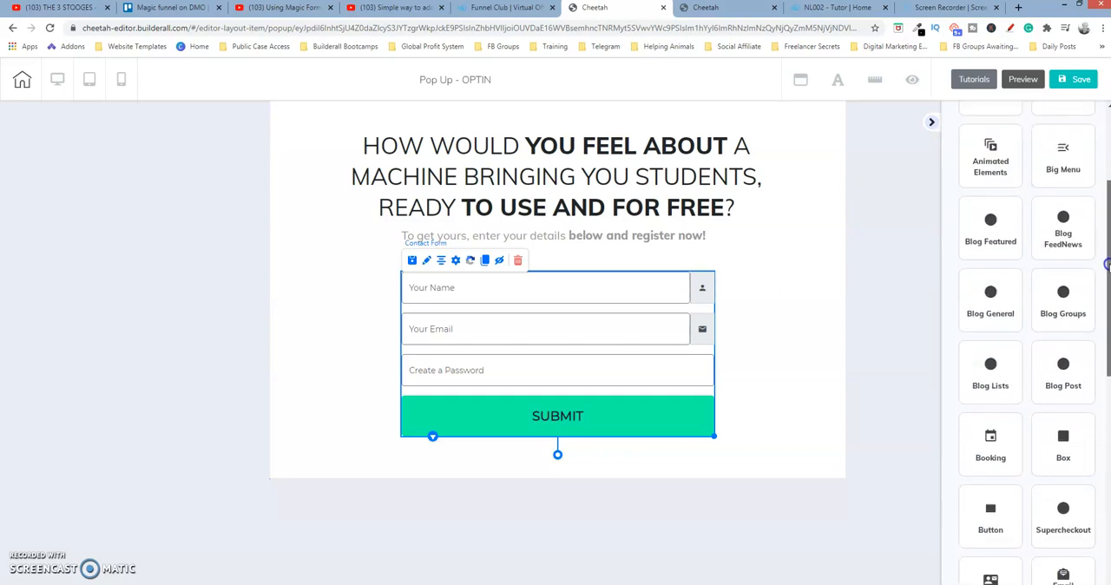
pyautogui.scroll(-3, 1106, 395)
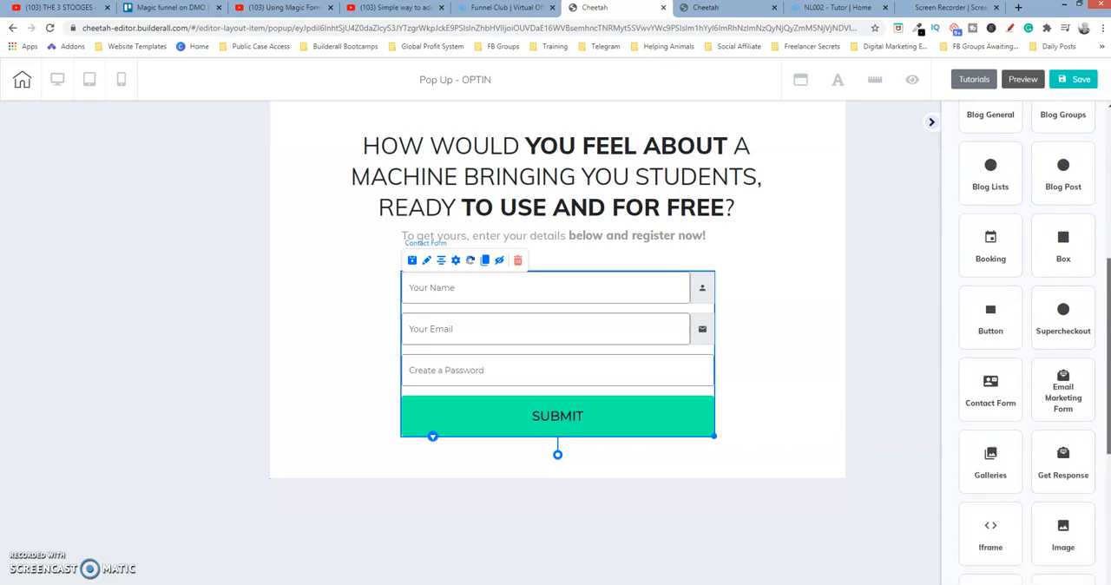
pyautogui.scroll(-1, 1107, 395)
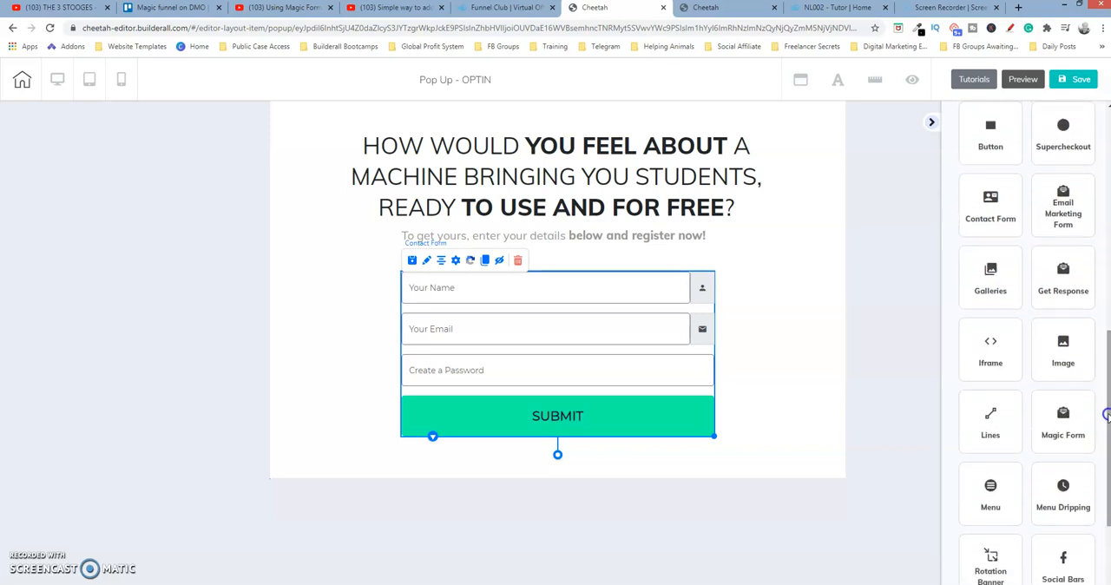
pyautogui.click(1062, 423)
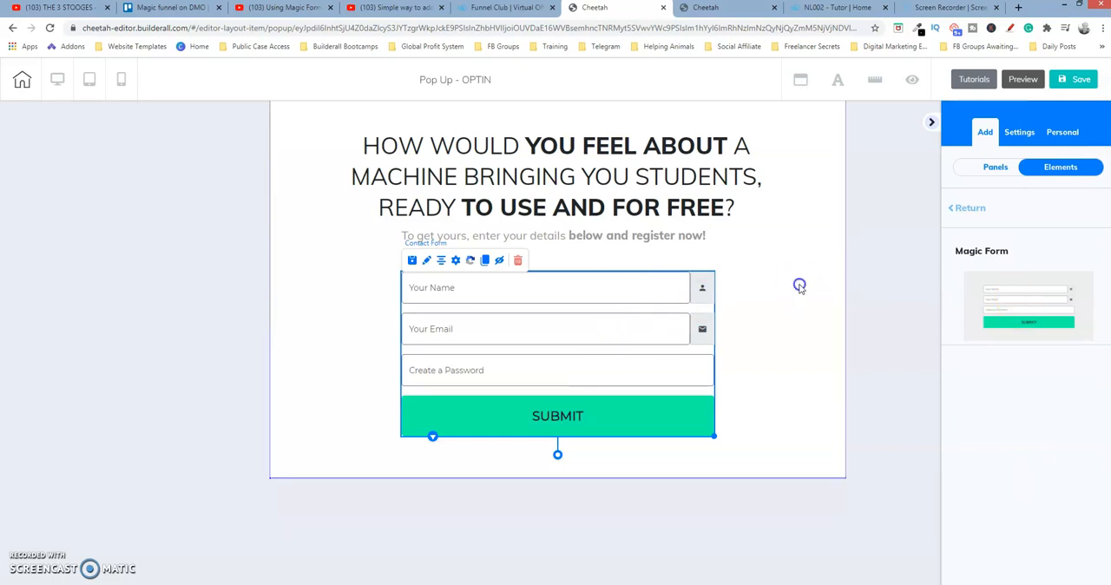
pyautogui.click(529, 251)
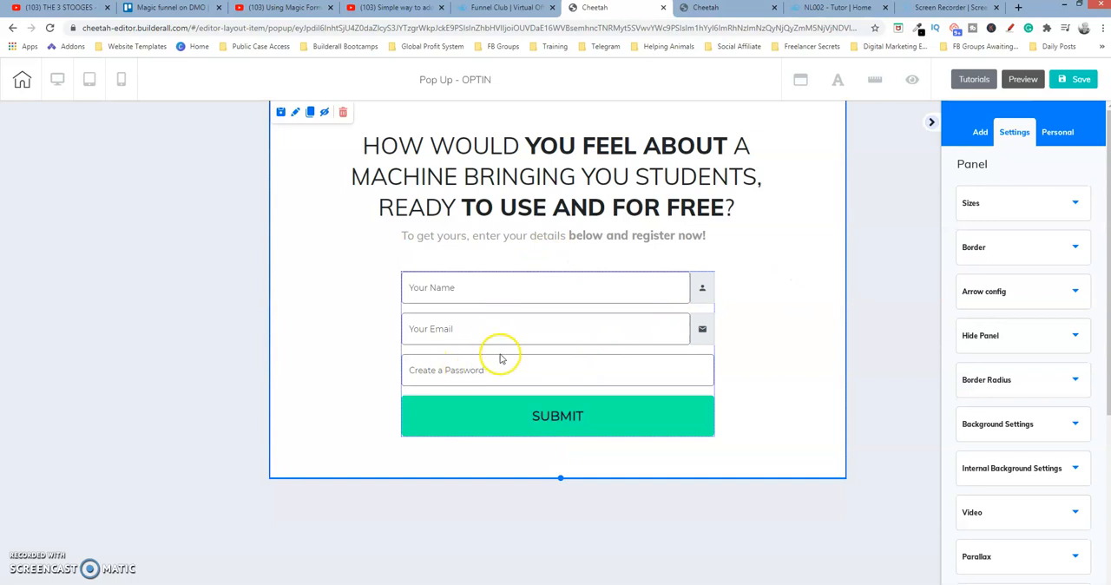
# Examine the email settings in the contact form's field setup and leave them unchanged
pyautogui.click(484, 320)
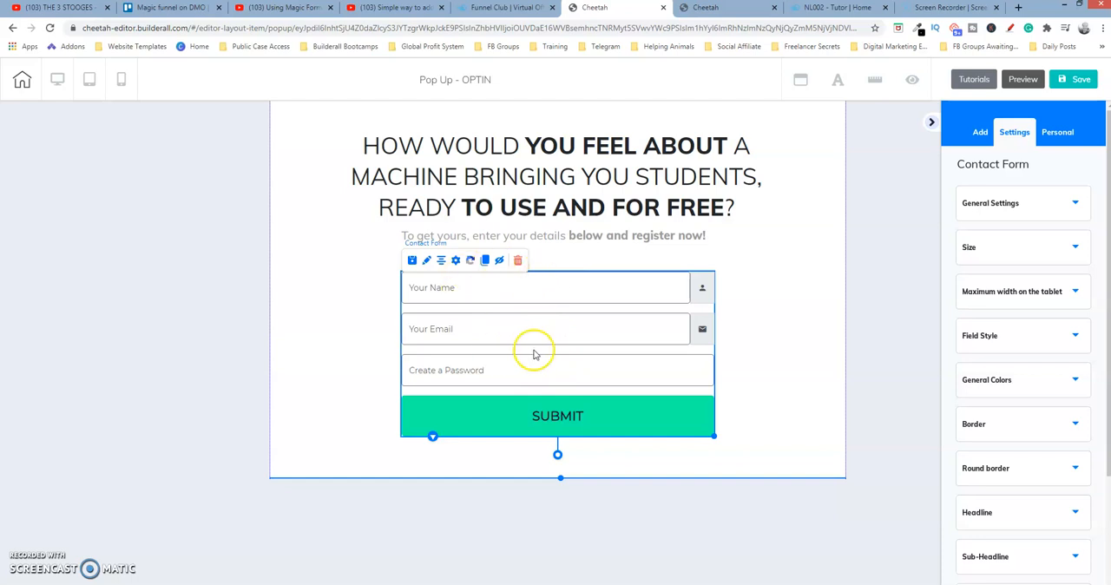
pyautogui.click(456, 262)
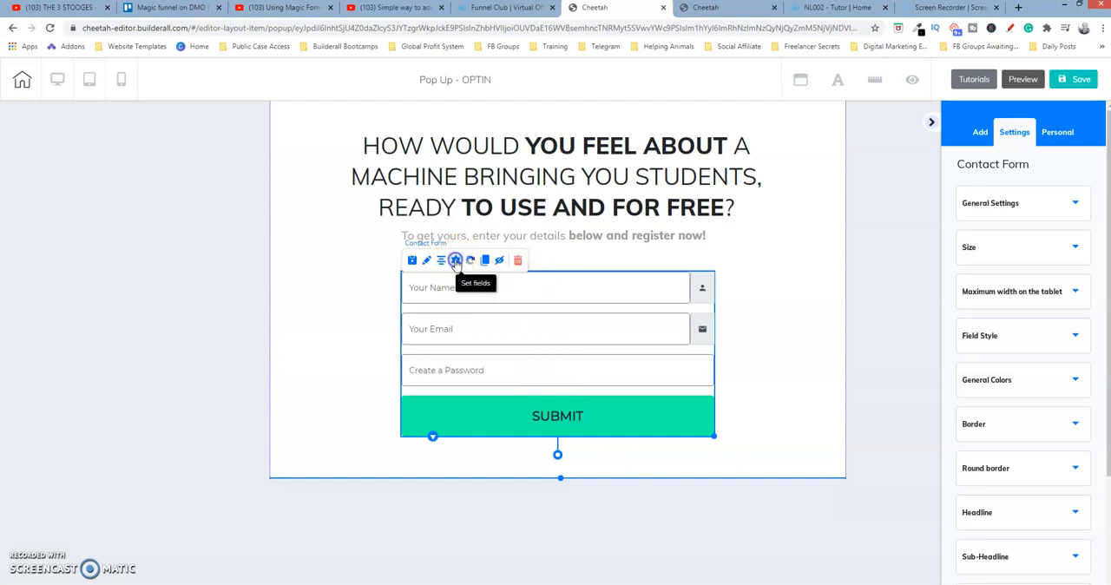
pyautogui.click(557, 328)
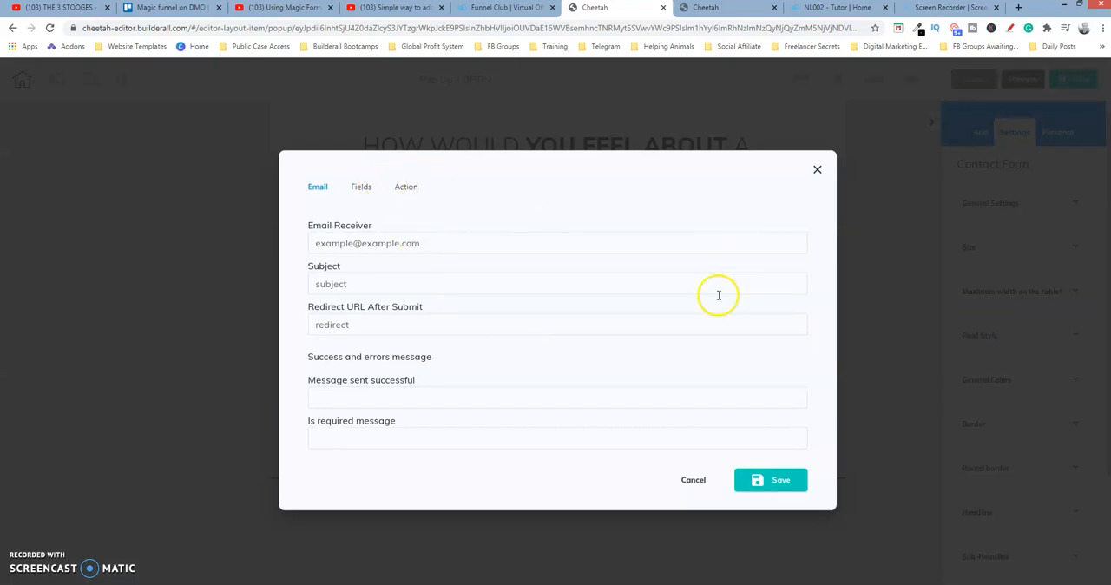
pyautogui.moveTo(702, 166); pyautogui.dragTo(646, 393)
pyautogui.click(695, 479)
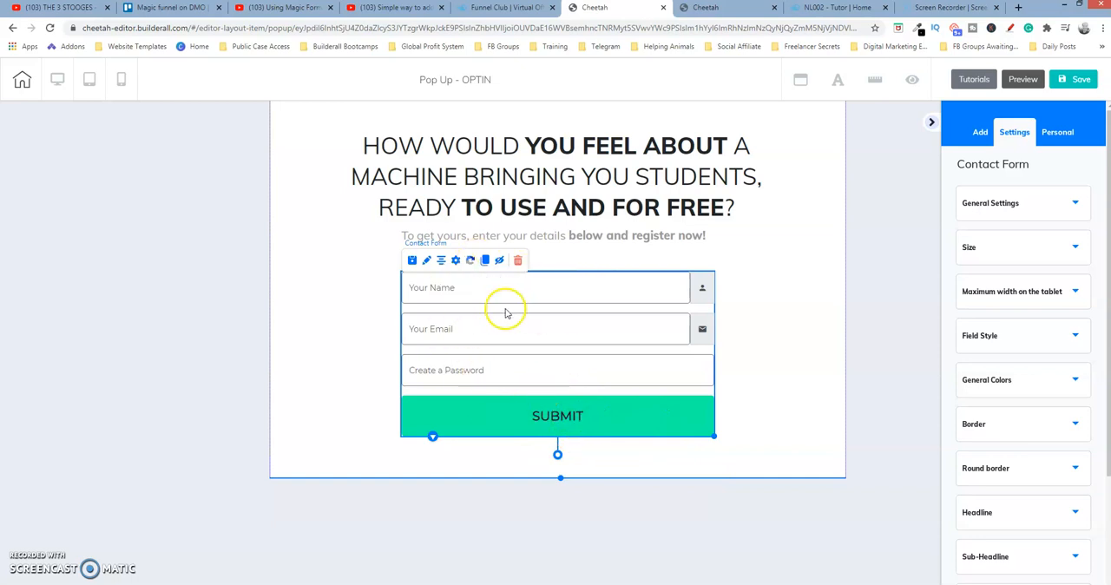
# Reopen the contact form's field setup, check its Action URL, and cancel without saving
pyautogui.click(455, 264)
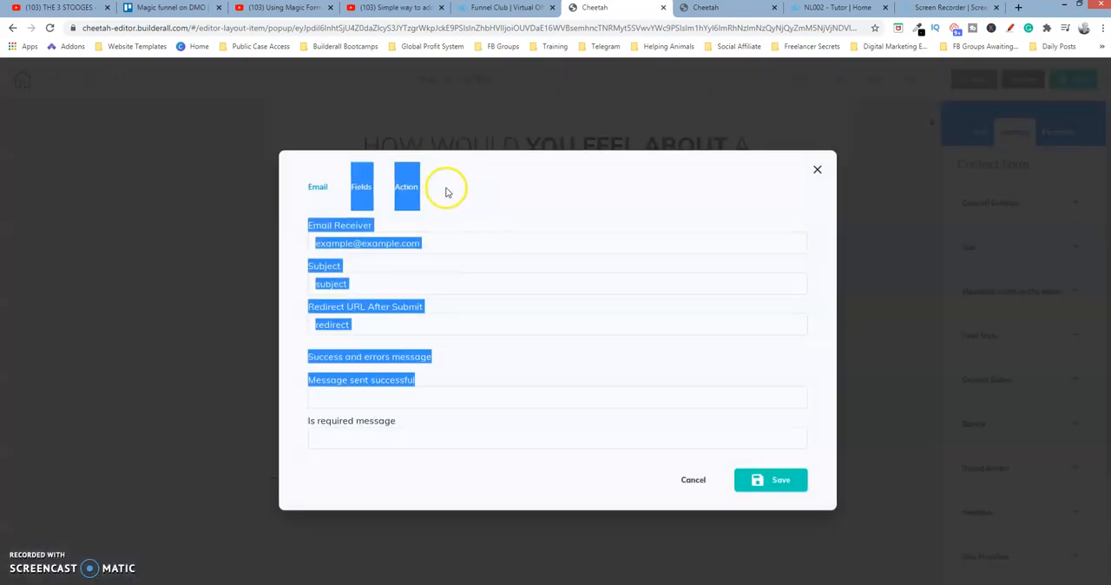
pyautogui.click(446, 186)
pyautogui.click(411, 187)
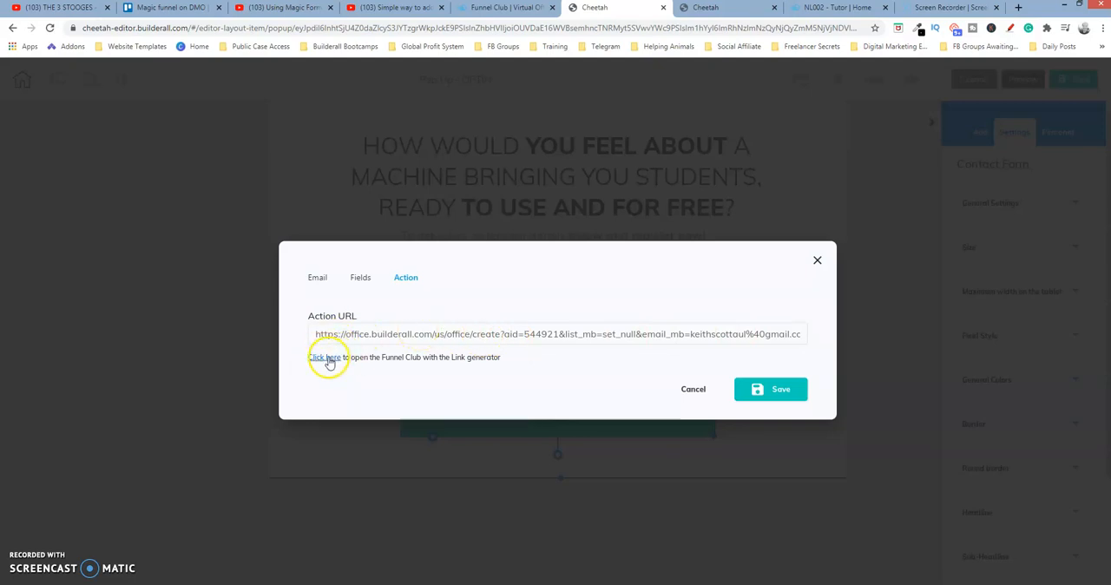
pyautogui.click(697, 389)
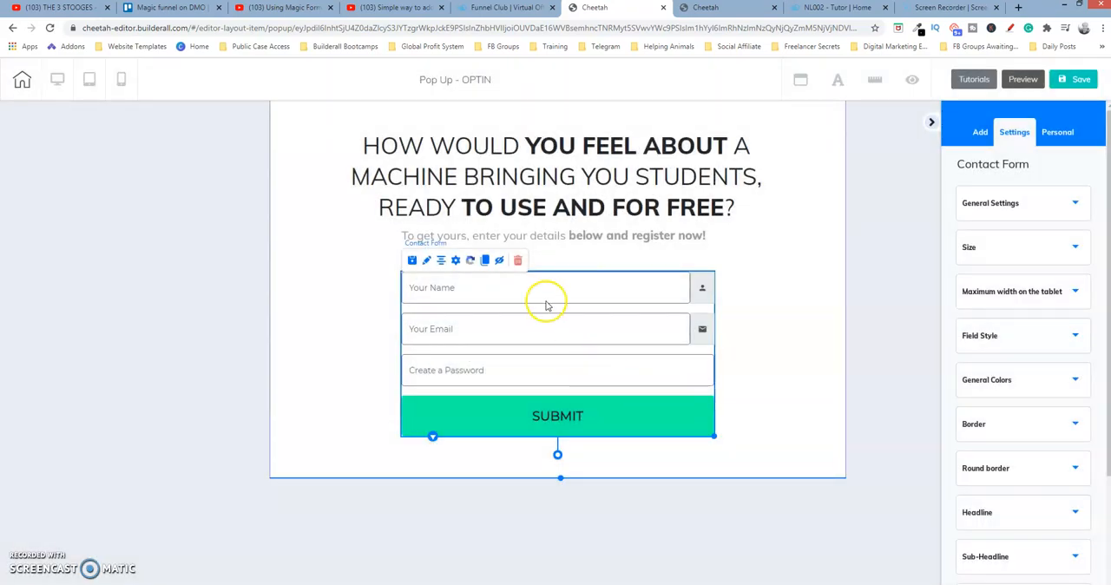
# Switch to the Funnel Club, open the Magic Funnel link generator, and keep the option to add the user ID enabled
pyautogui.click(523, 10)
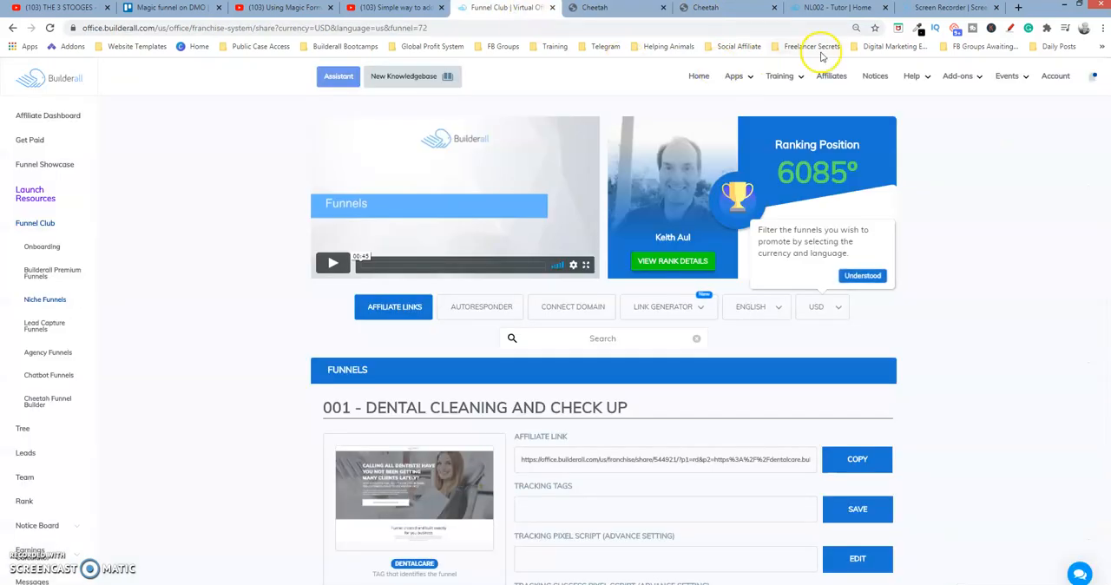
pyautogui.moveTo(811, 110)
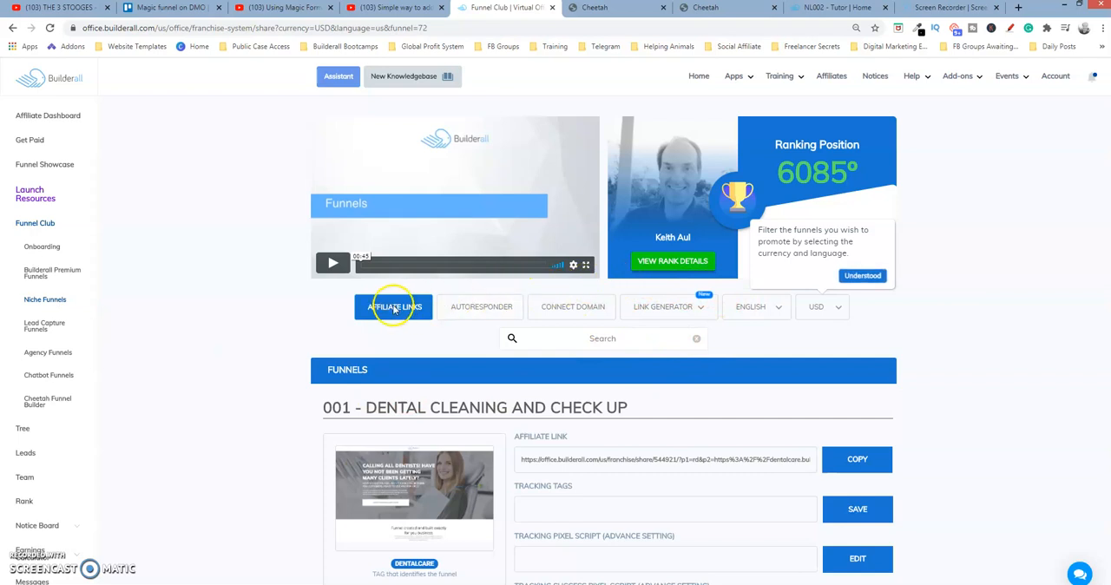
pyautogui.click(700, 311)
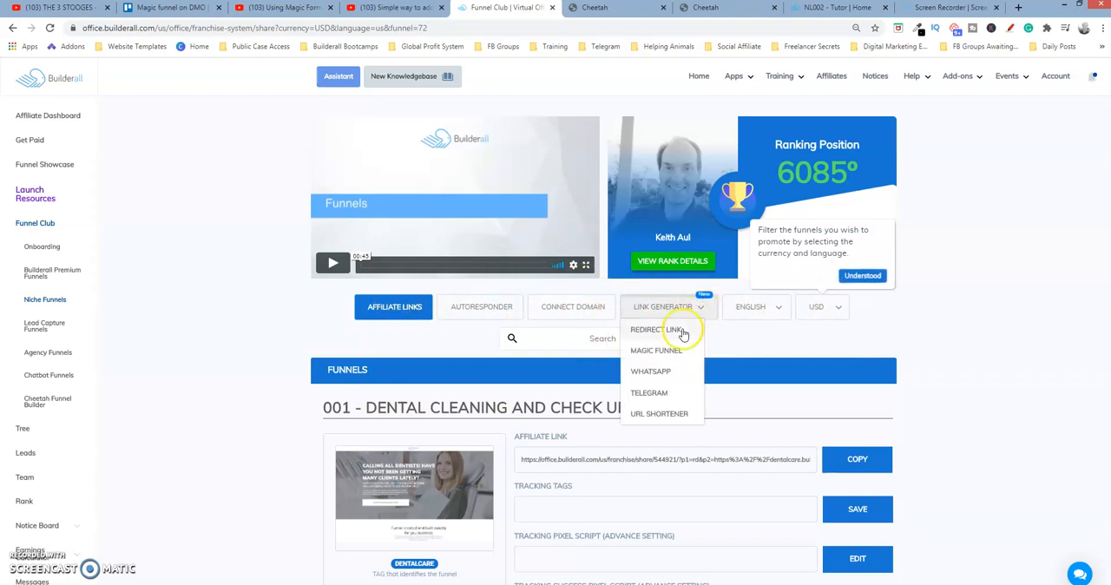
pyautogui.click(666, 351)
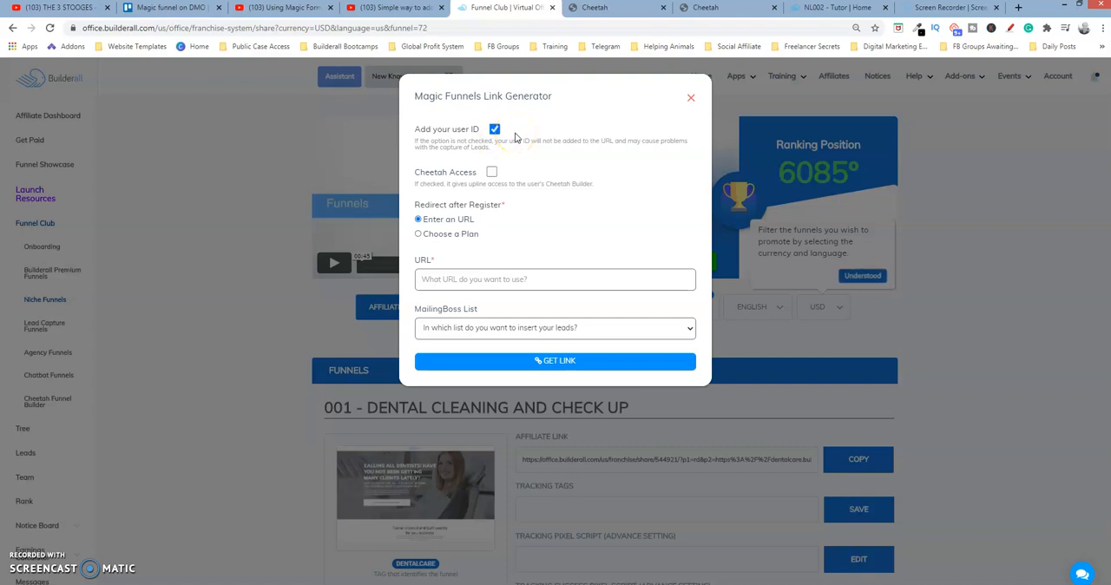
pyautogui.click(494, 132)
pyautogui.click(495, 131)
# Examine the Choose a Plan redirect options, including the available plans, MailingBoss lists and After Payment URL
pyautogui.click(440, 235)
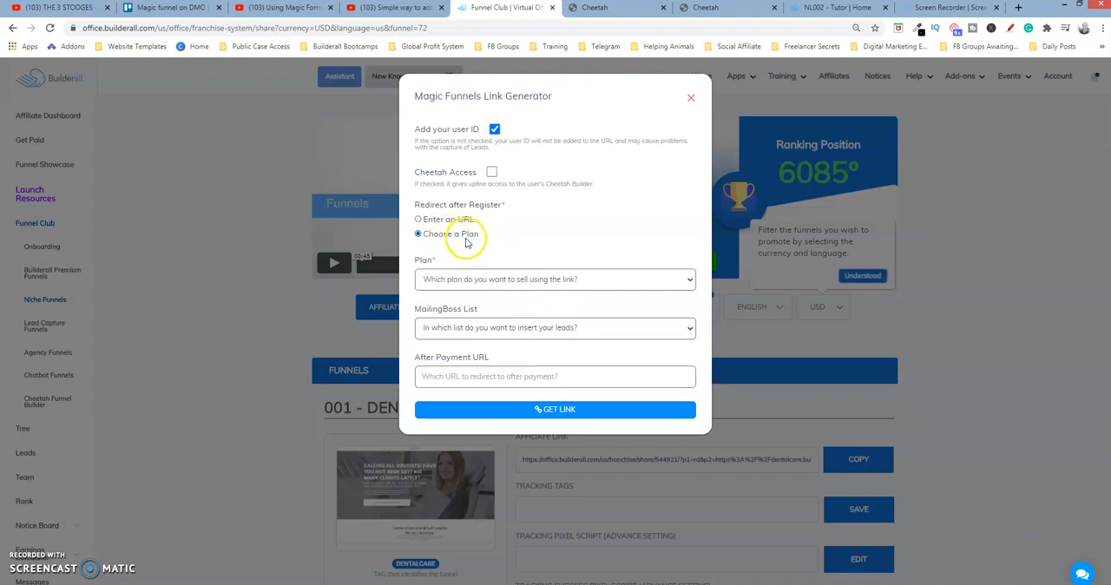
pyautogui.click(591, 287)
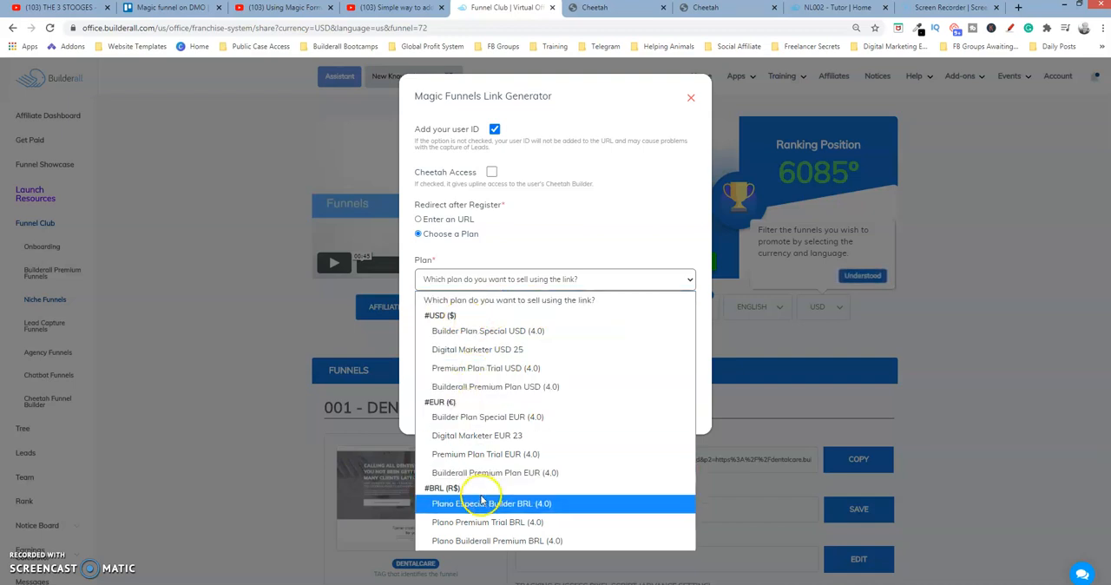
pyautogui.click(630, 224)
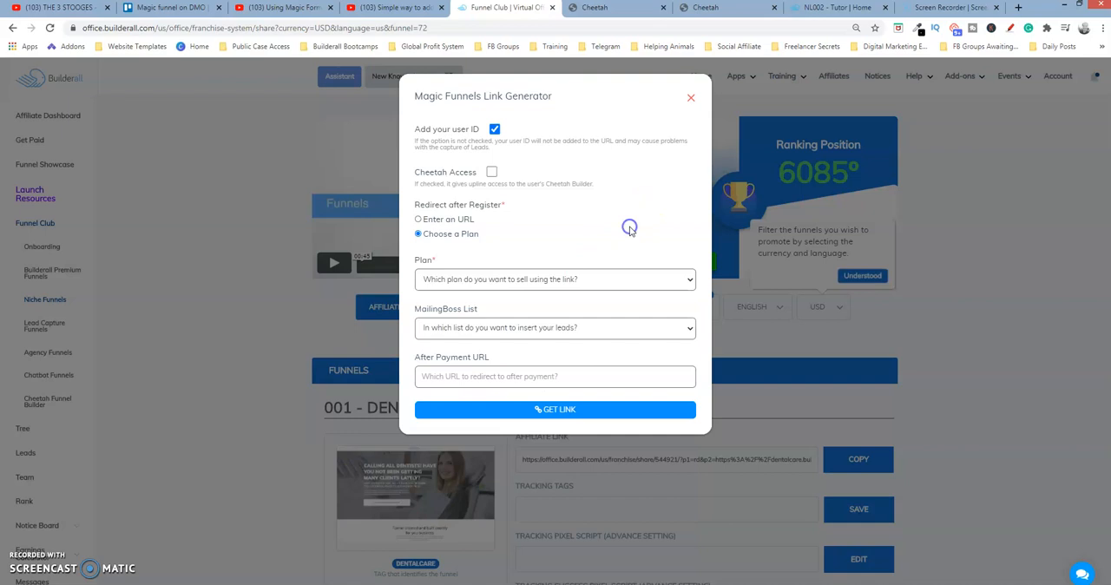
pyautogui.click(547, 330)
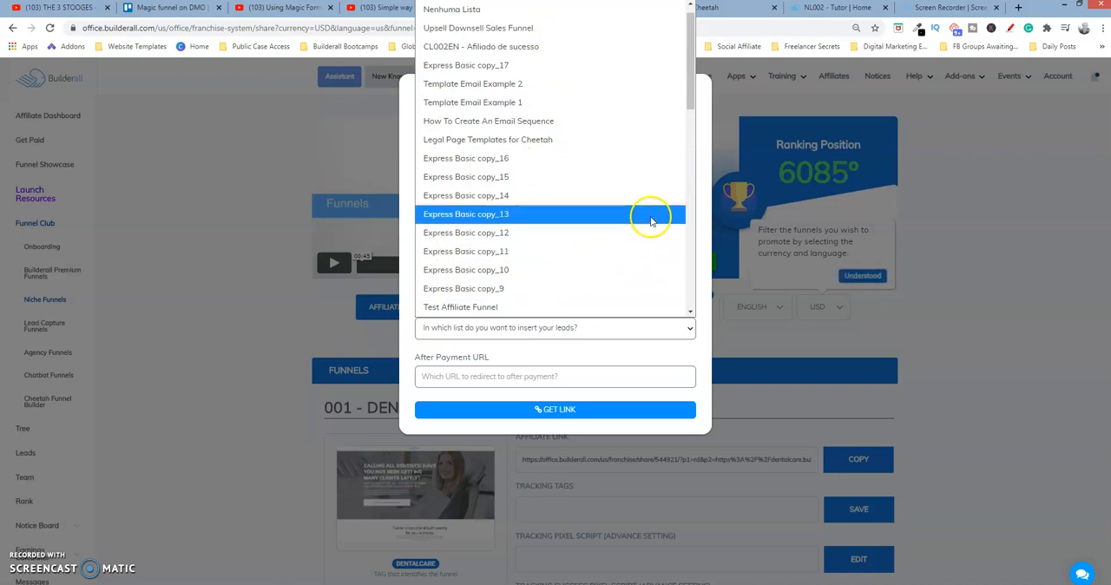
pyautogui.click(707, 165)
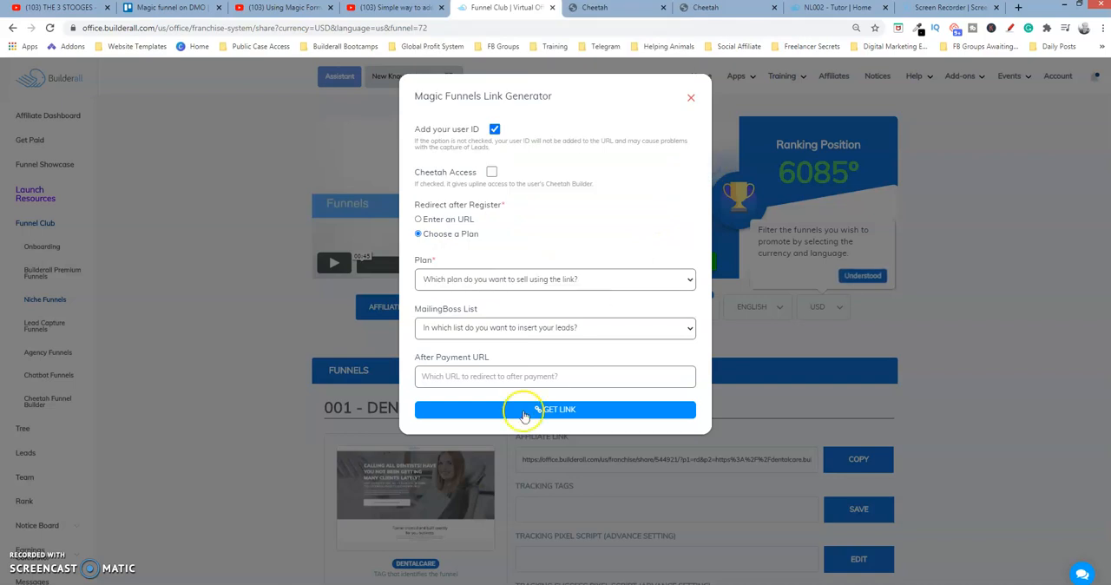
pyautogui.click(503, 379)
pyautogui.click(524, 380)
# Set Redirect after Register to Enter an URL in the Magic Funnels Link Generator
pyautogui.click(441, 222)
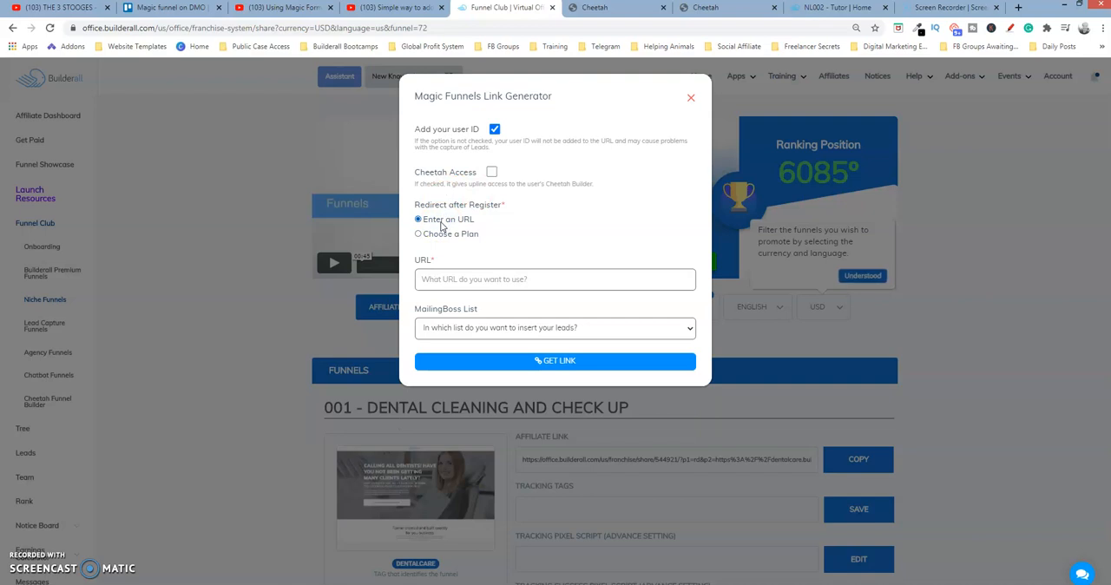
pyautogui.click(521, 280)
pyautogui.click(635, 11)
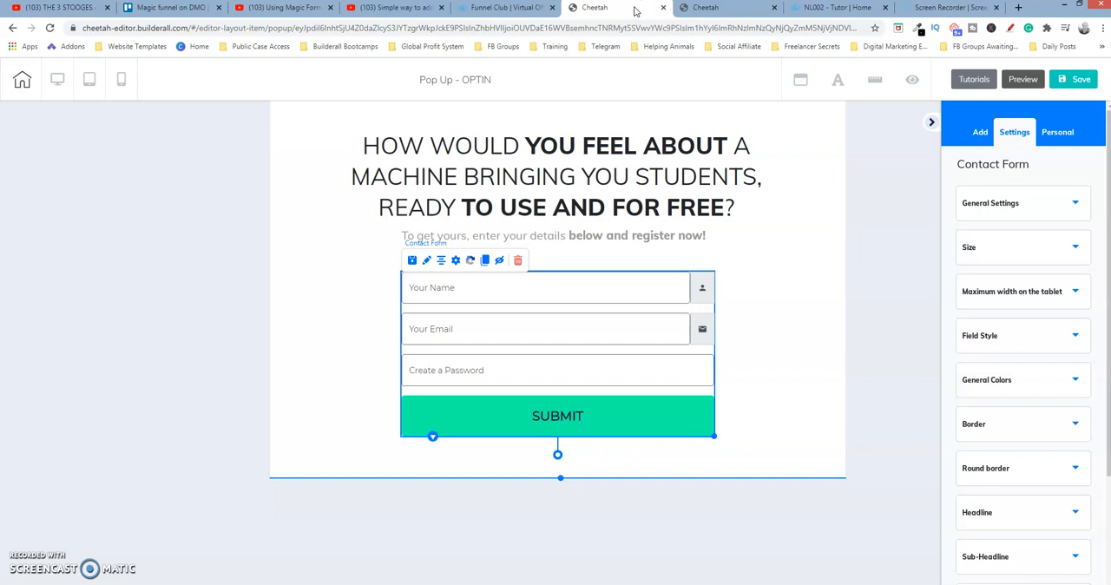
pyautogui.click(718, 9)
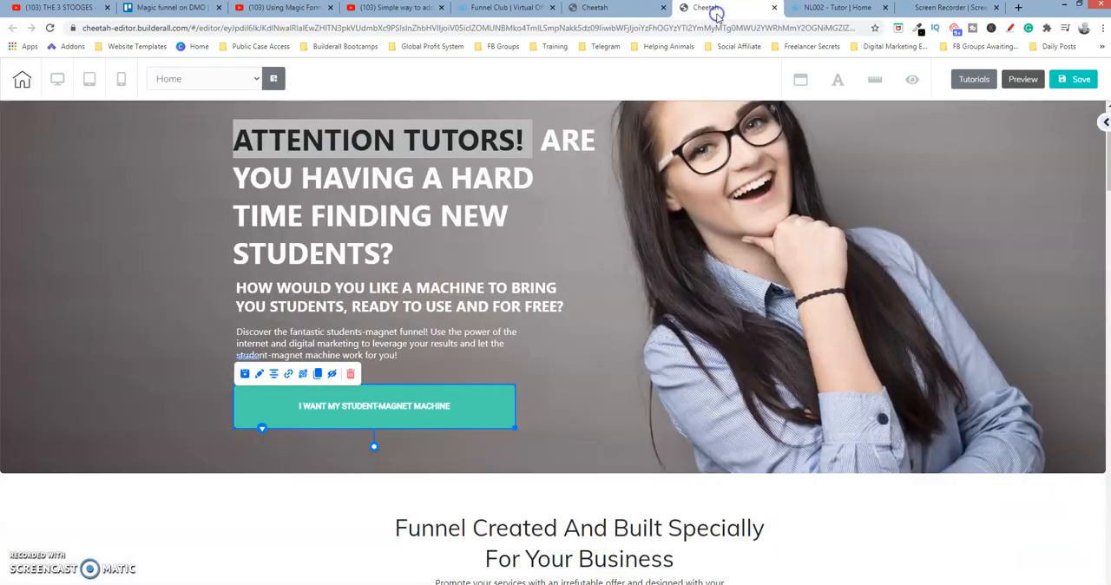
pyautogui.click(519, 9)
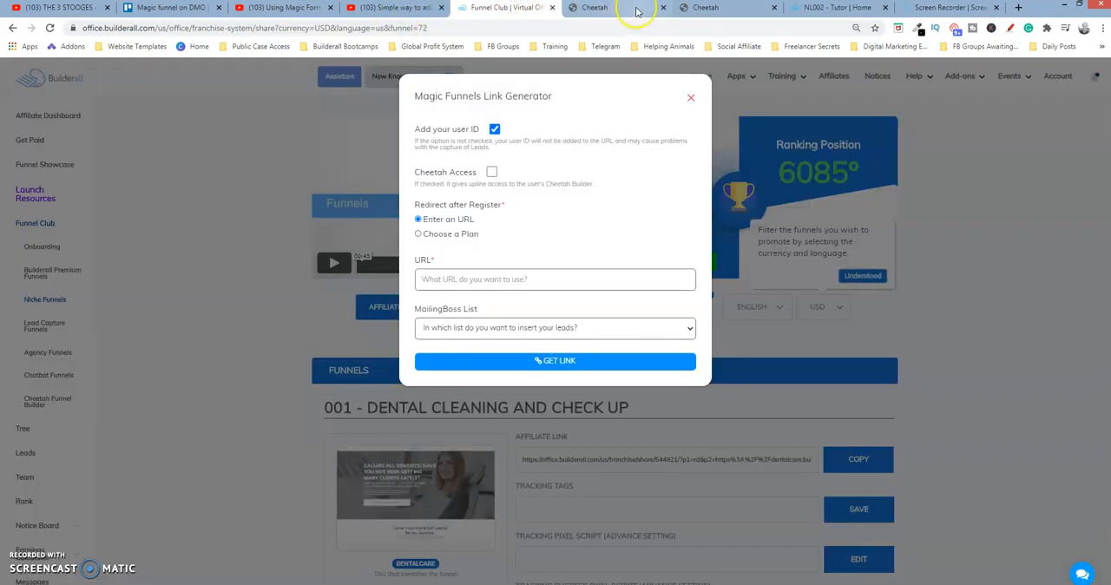
# Return to the OPTIN pop-up in Cheetah, then save it and exit to the NL002 - Tutor site dashboard
pyautogui.click(636, 11)
pyautogui.click(22, 85)
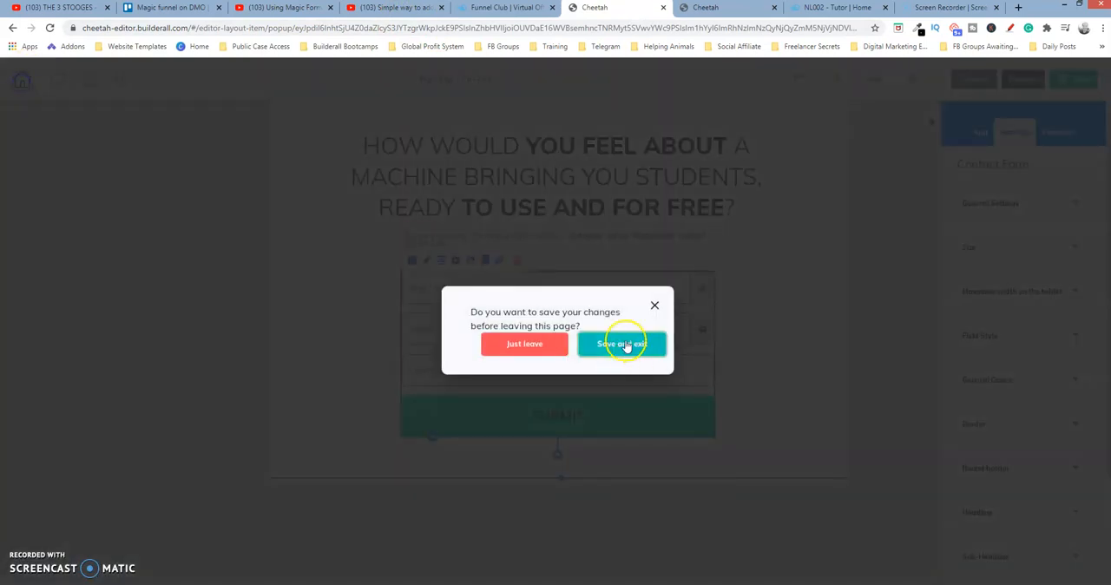
pyautogui.click(623, 344)
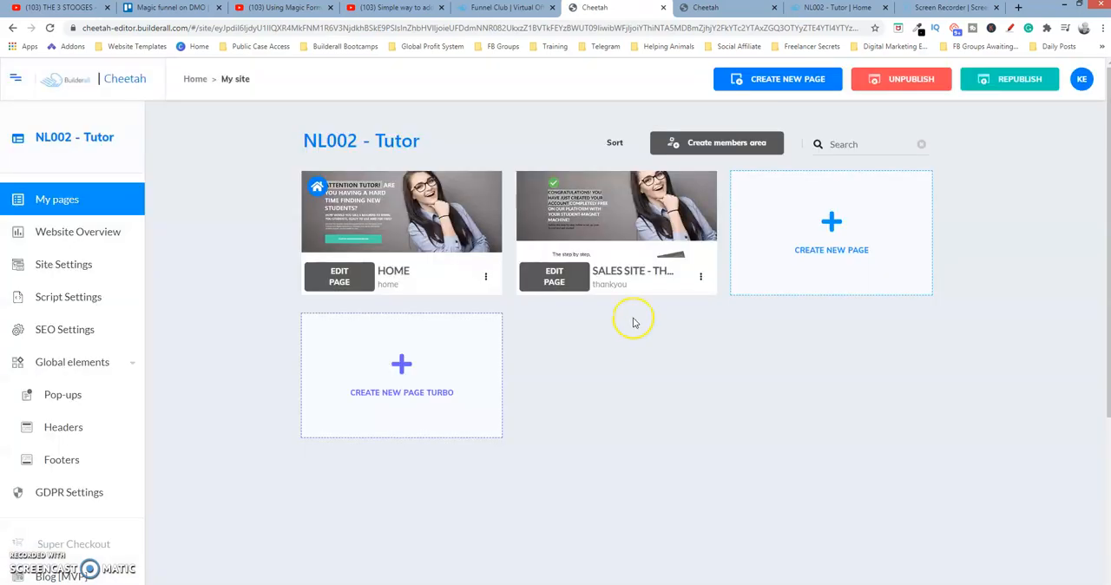
# Open the live version of the site's thankyou page and copy its web address
pyautogui.moveTo(593, 236)
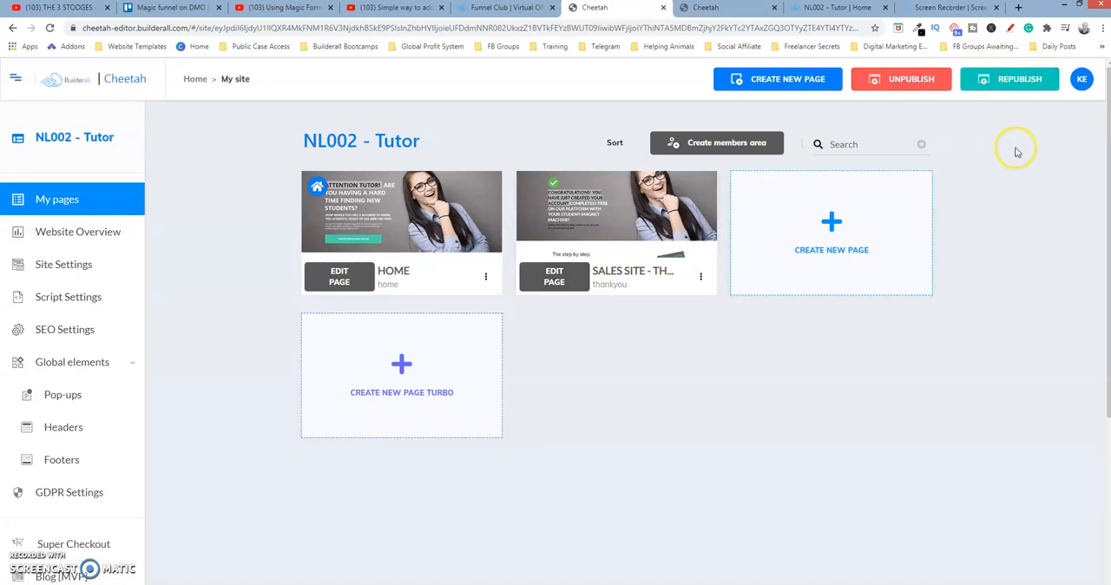
pyautogui.click(702, 277)
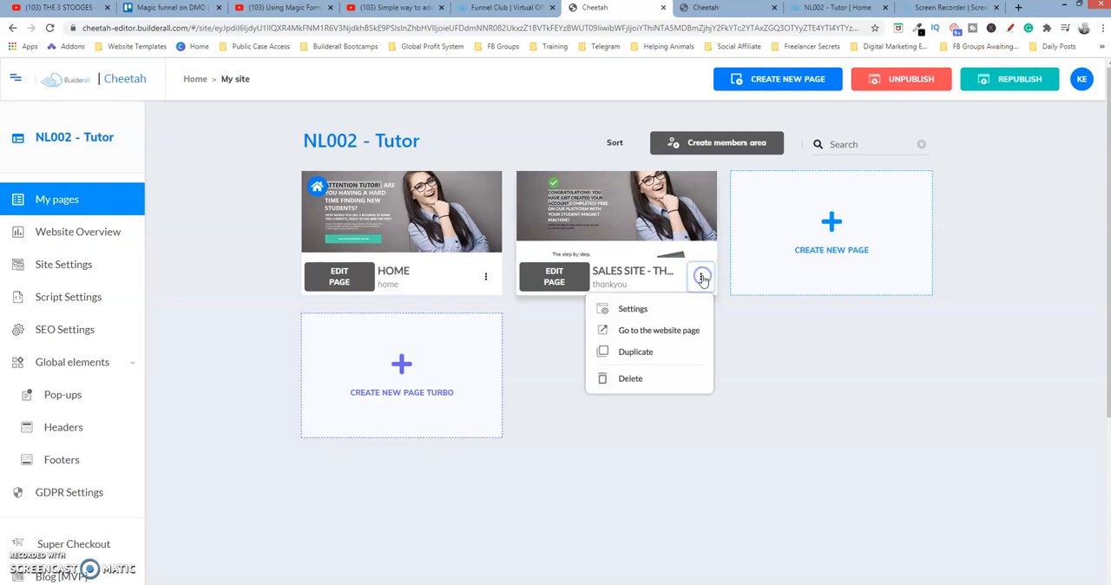
pyautogui.click(660, 331)
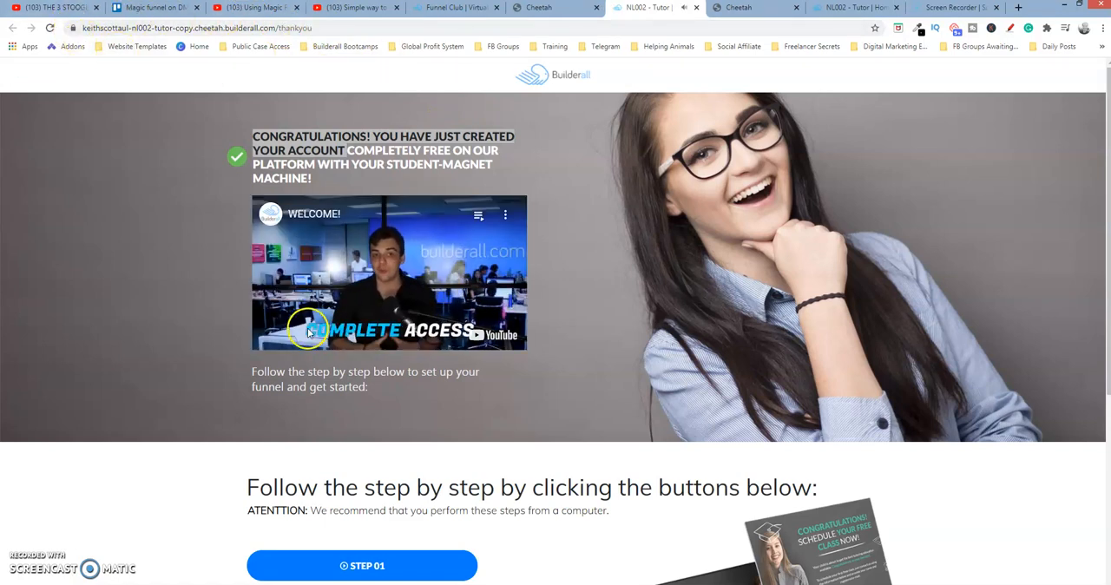
pyautogui.click(335, 27)
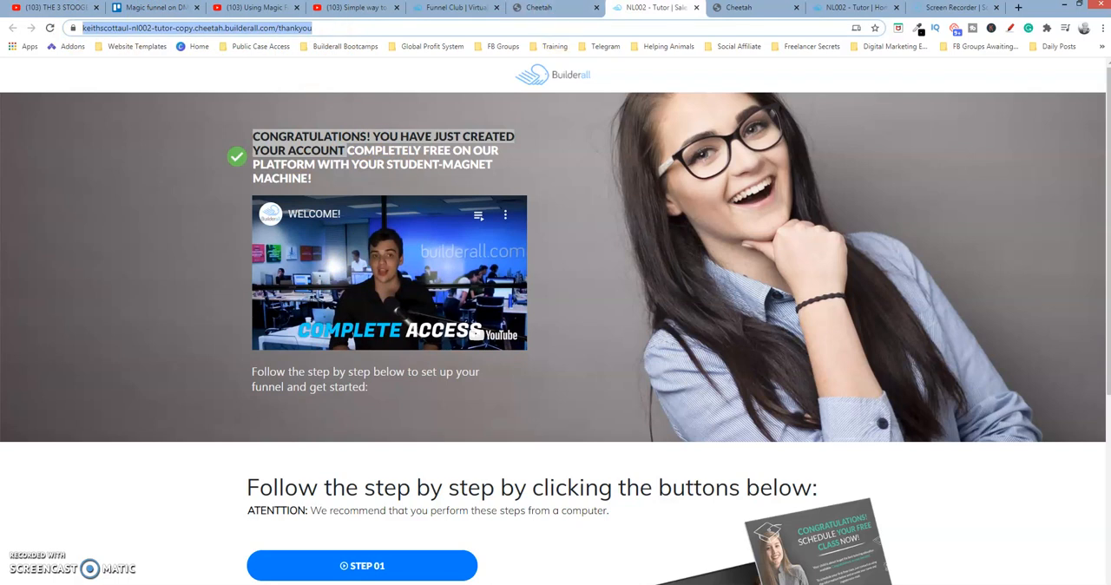
# Return to the Magic Funnels Link Generator in the Funnel Club and enter the copied thank-you page address as the redirect URL
pyautogui.click(744, 10)
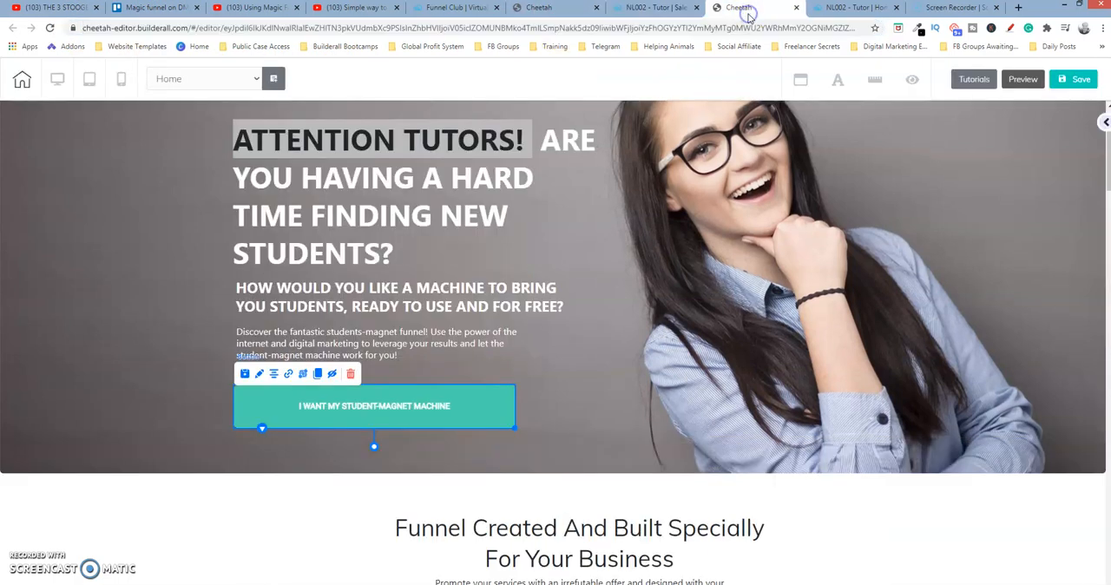
pyautogui.click(835, 8)
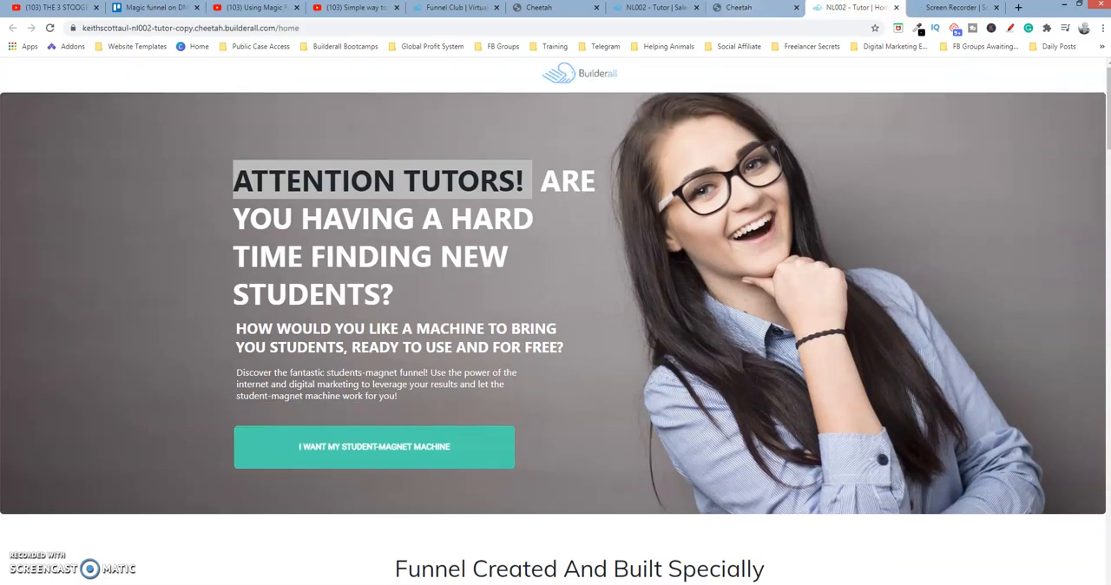
pyautogui.click(545, 10)
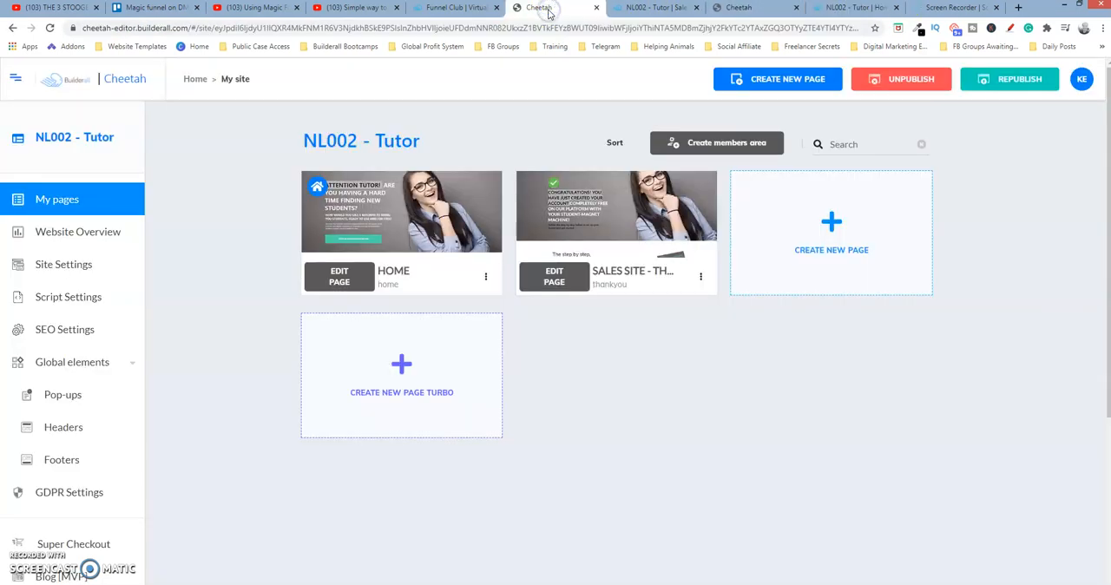
pyautogui.click(458, 8)
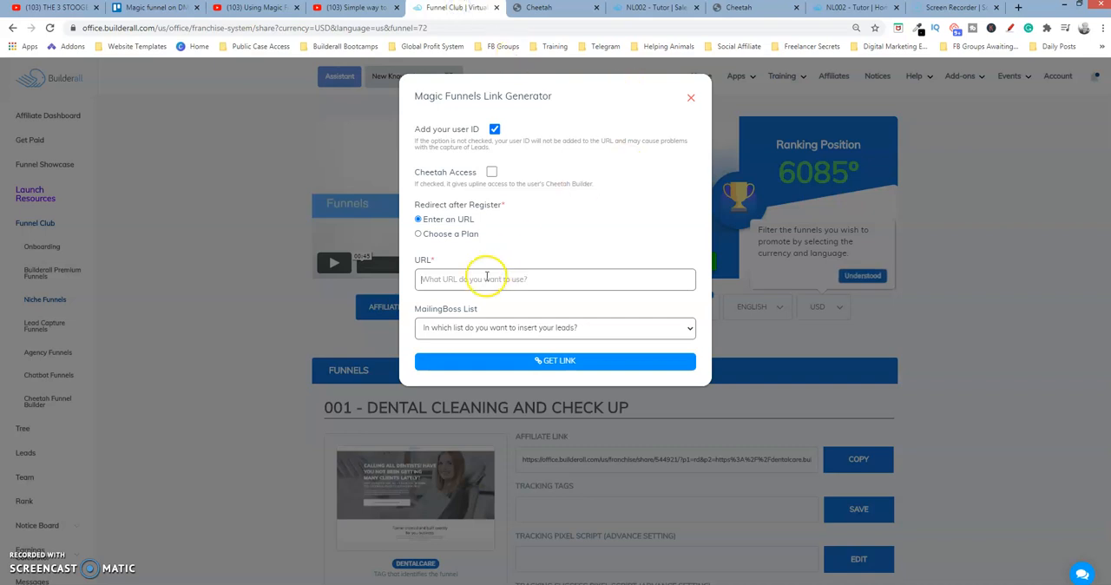
pyautogui.write('https://keithscottau-nl002-tutor-copy.cheetah.builderall.com/thankyou')
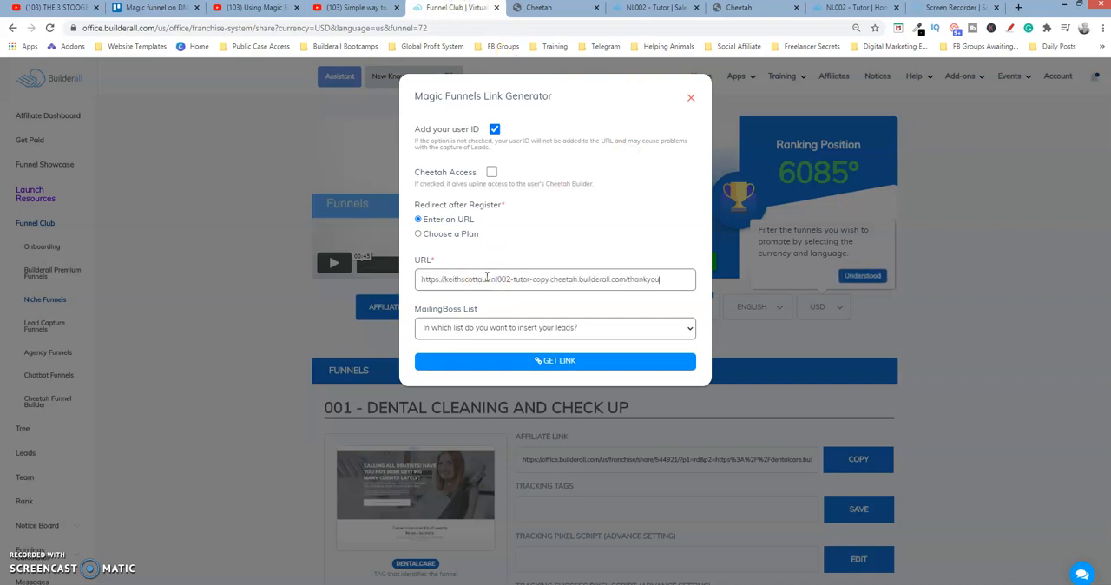
# Generate the Magic Funnel link without a MailingBoss list, copy it, and close the link generator
pyautogui.click(602, 362)
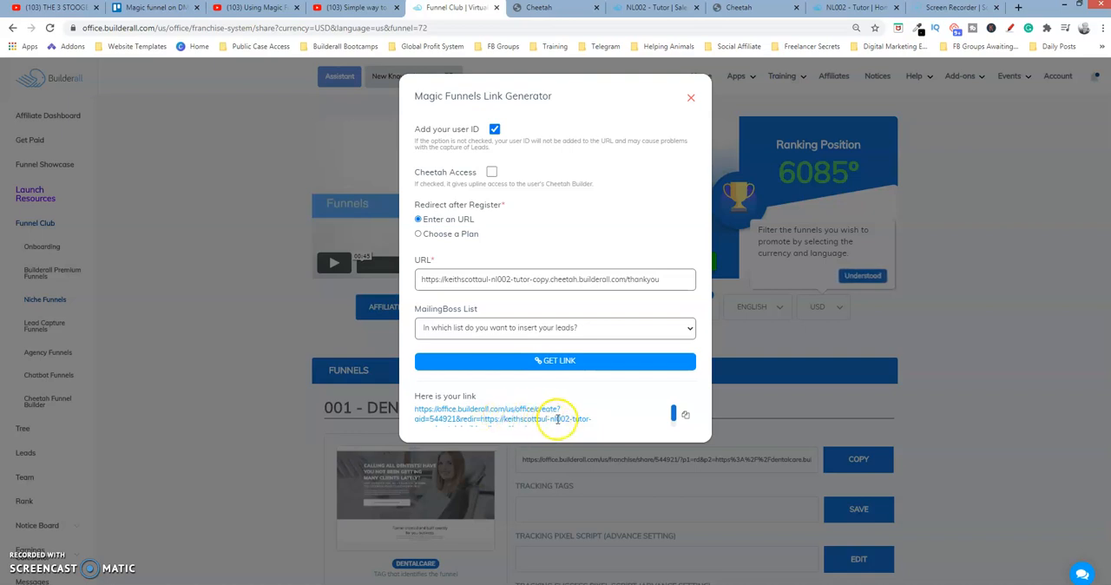
pyautogui.click(687, 416)
pyautogui.click(691, 97)
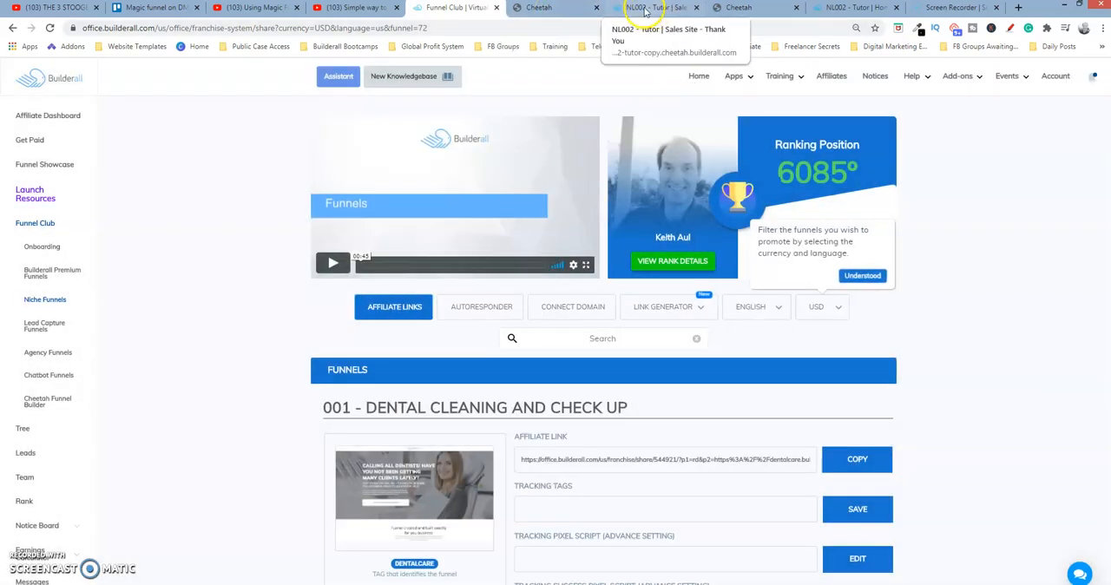
# Close the live thank-you page and go back to the NL002 - Tutor site dashboard in Cheetah
pyautogui.click(563, 9)
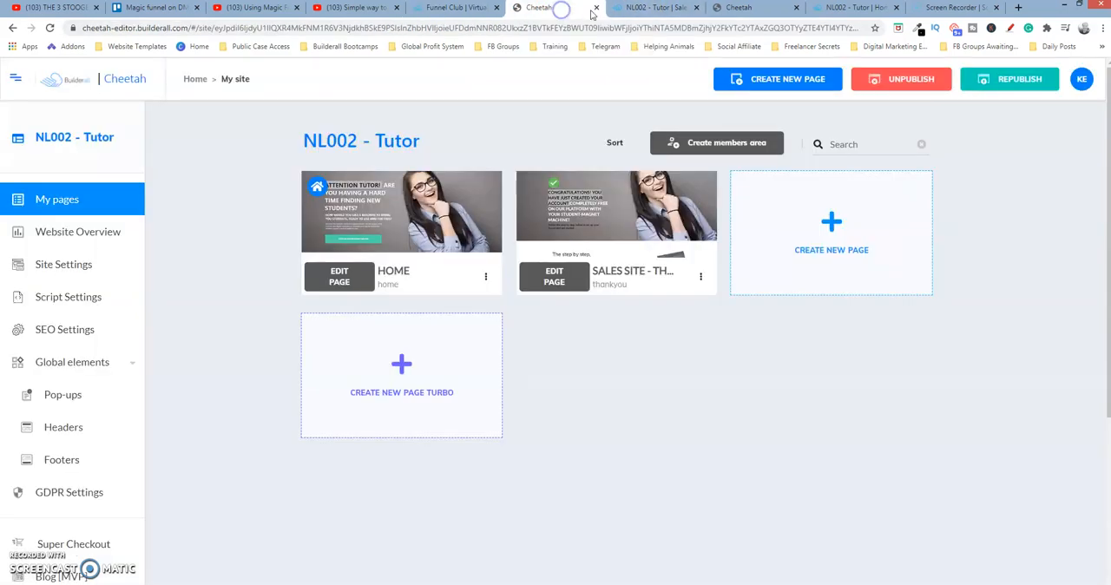
pyautogui.click(643, 15)
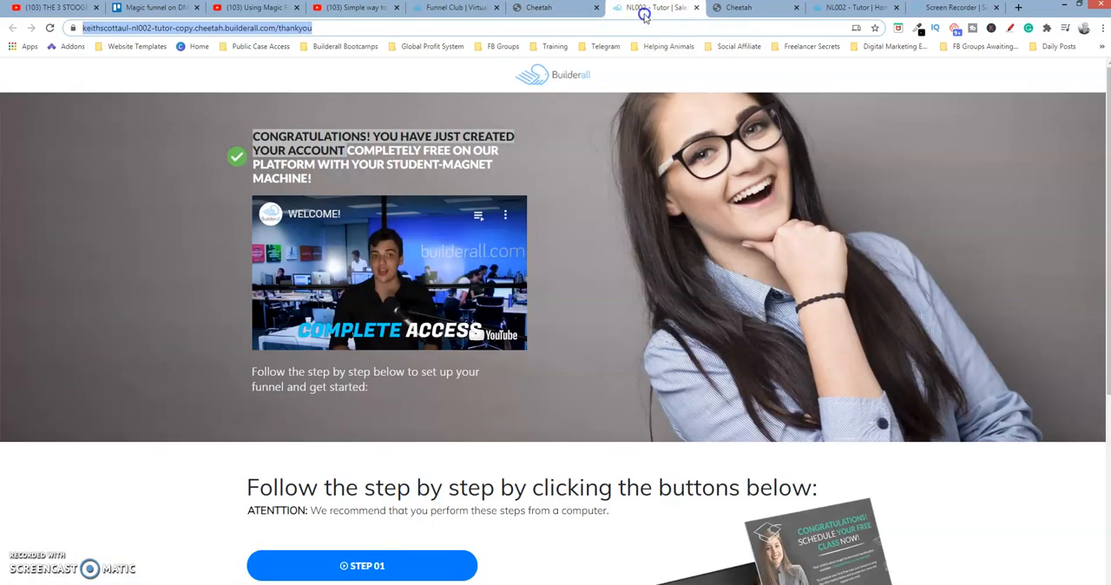
pyautogui.click(696, 8)
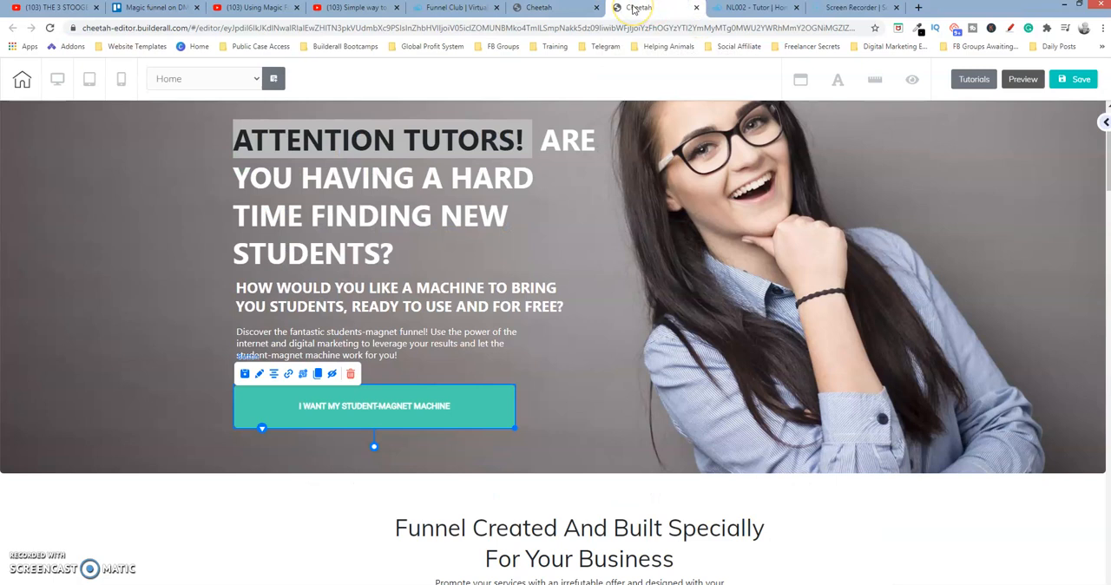
pyautogui.click(572, 10)
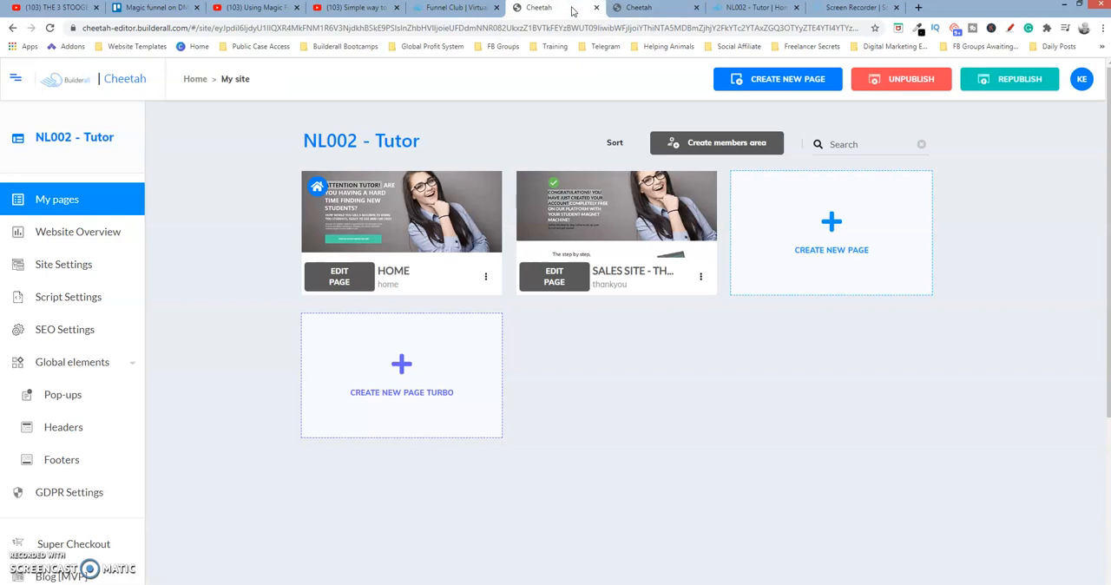
# In the Home page editor, confirm the OPTIN pop-up as the link of the I WANT MY STUDENT-MAGNET MACHINE button
pyautogui.click(662, 10)
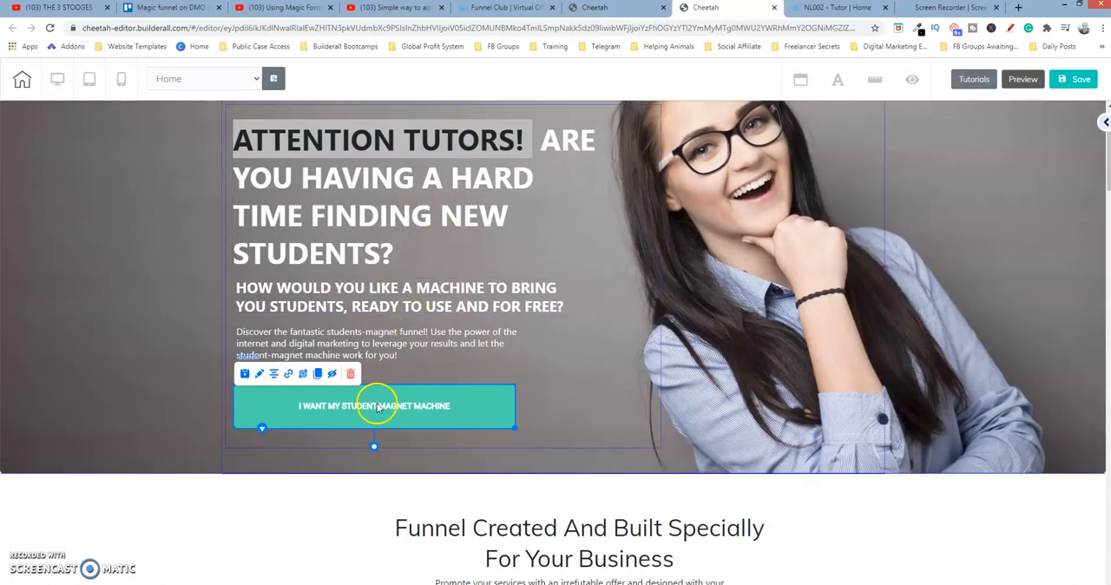
pyautogui.click(290, 373)
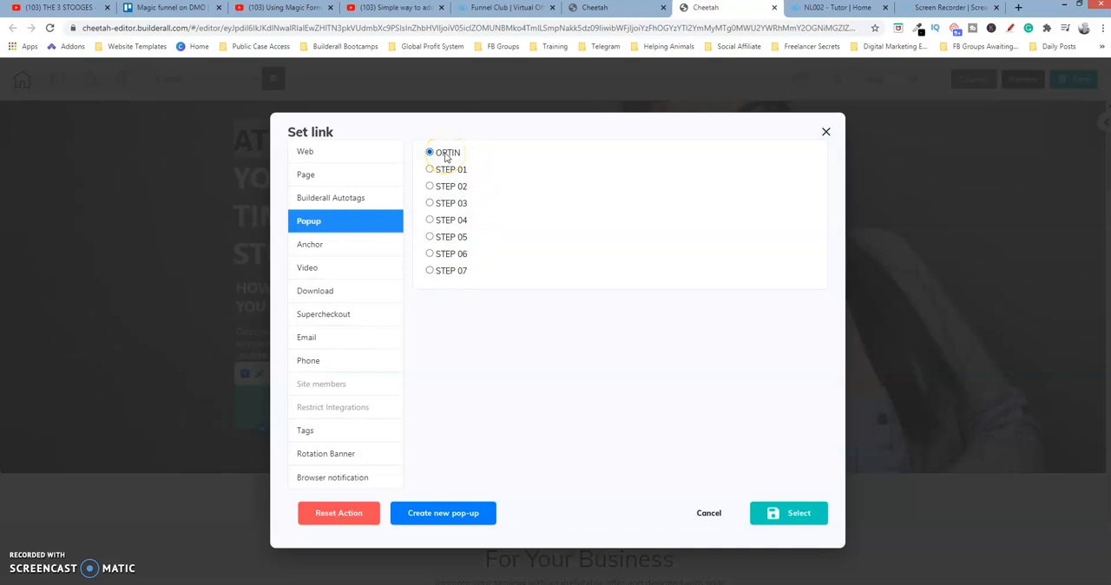
pyautogui.click(789, 513)
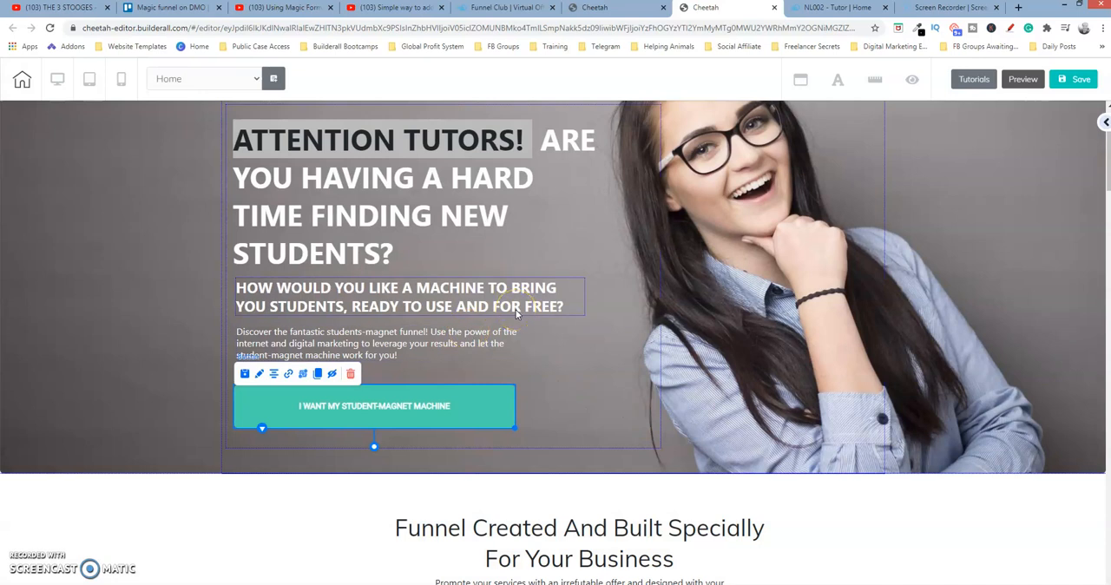
# Return to the NL002 - Tutor site dashboard and open the OPTIN pop-up from the global elements for editing
pyautogui.click(617, 10)
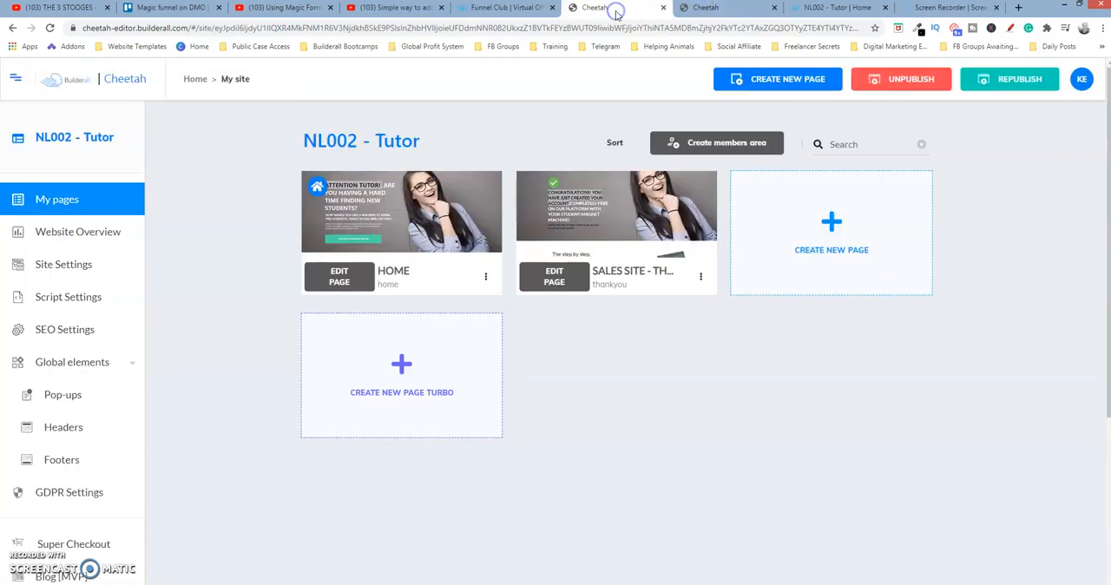
pyautogui.click(524, 7)
pyautogui.click(590, 9)
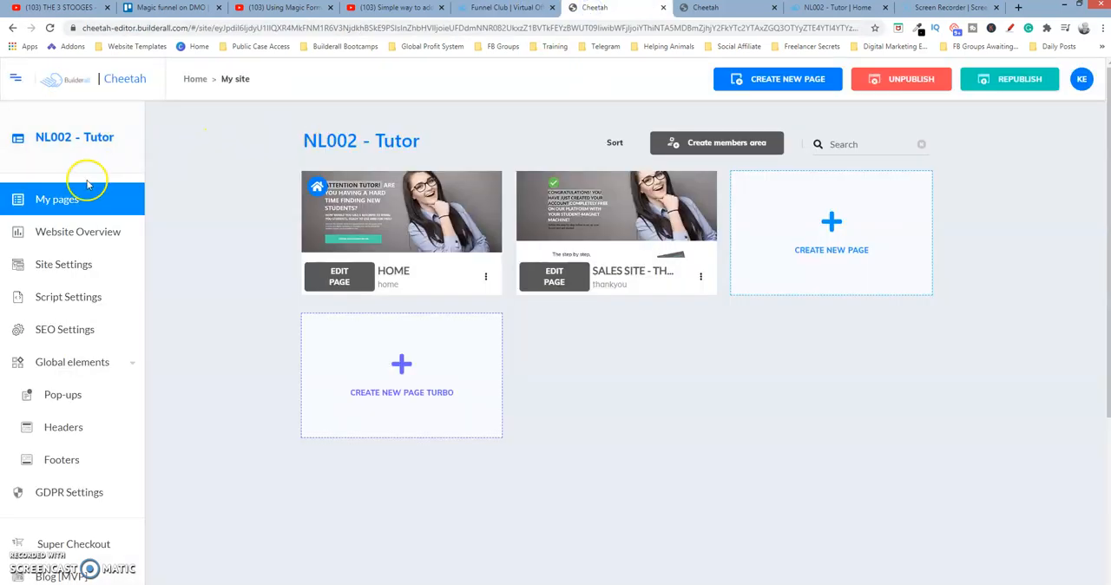
pyautogui.click(72, 392)
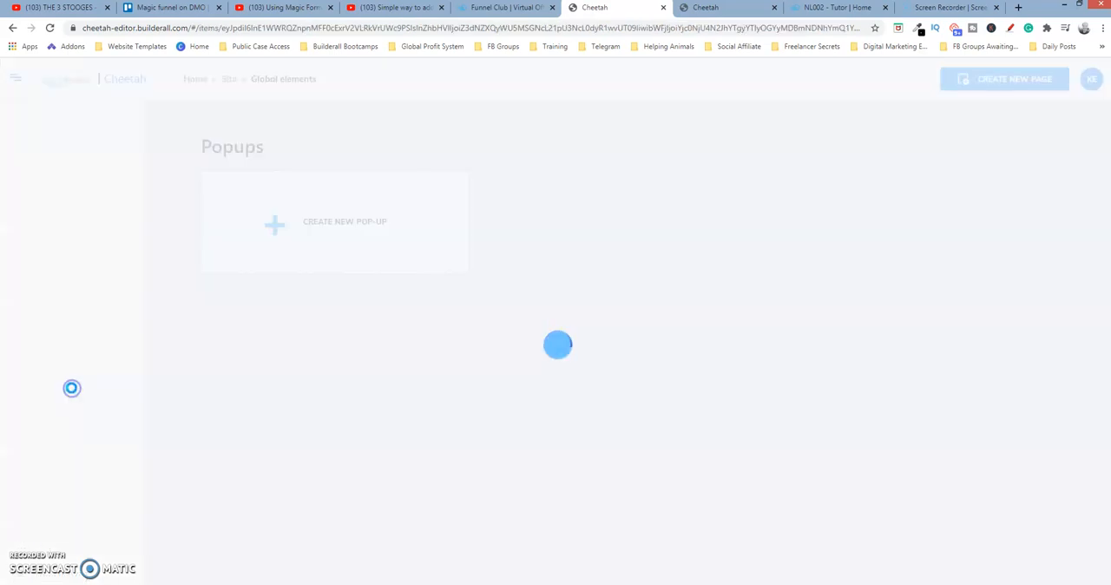
pyautogui.click(547, 257)
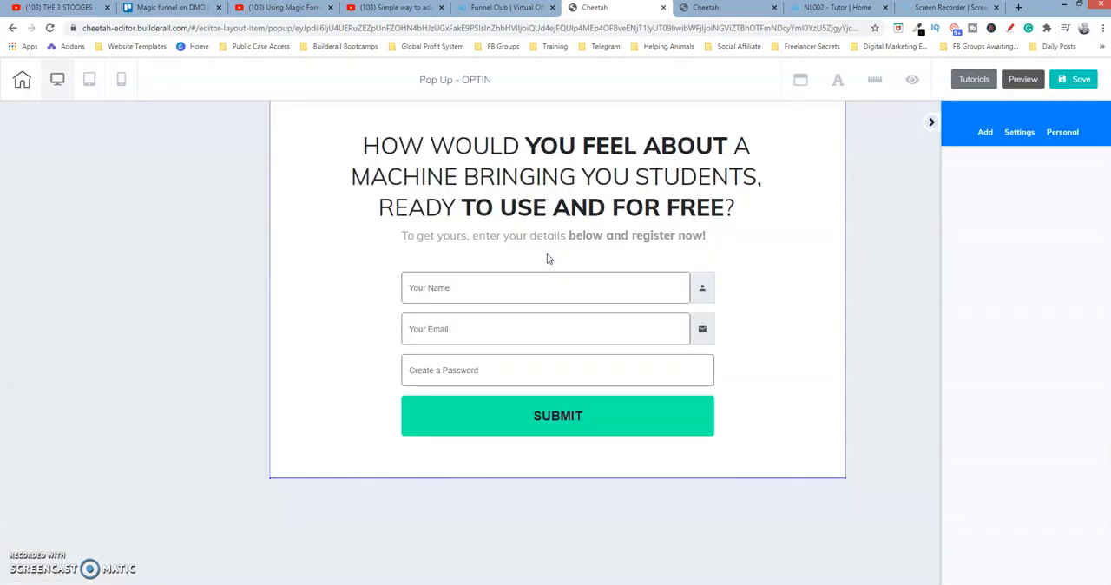
# Set the opt-in contact form's Action URL to the copied Magic Funnel link, then save the form settings and the pop-up
pyautogui.click(553, 334)
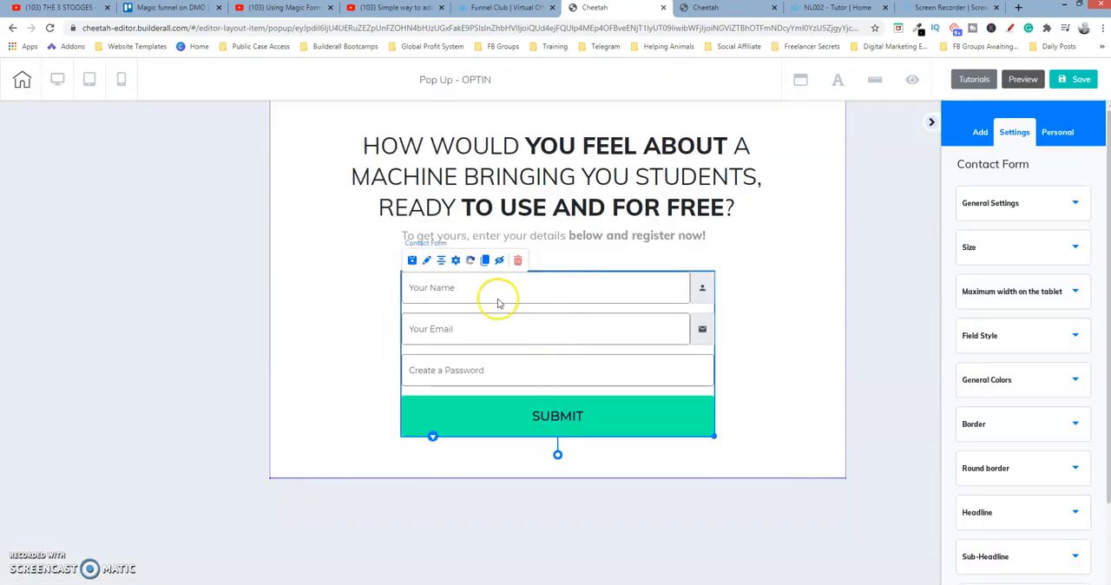
pyautogui.click(456, 261)
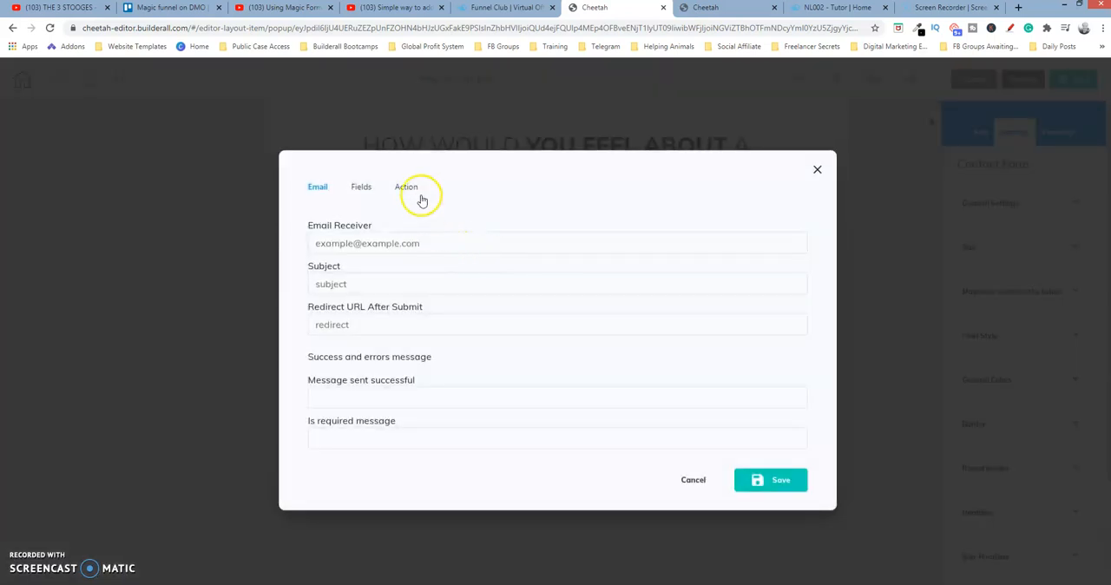
pyautogui.click(410, 186)
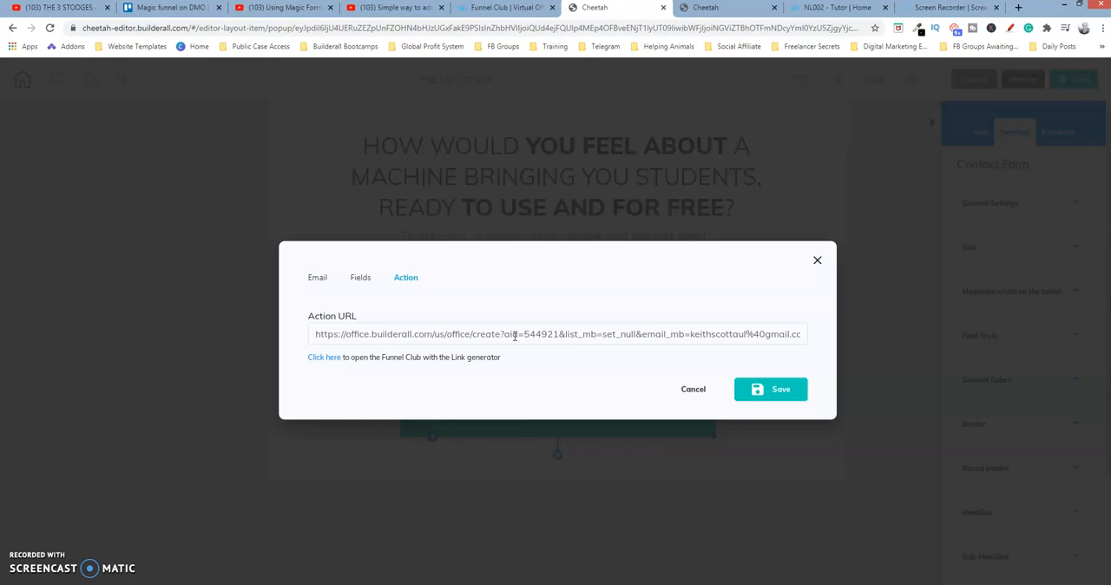
pyautogui.click(781, 388)
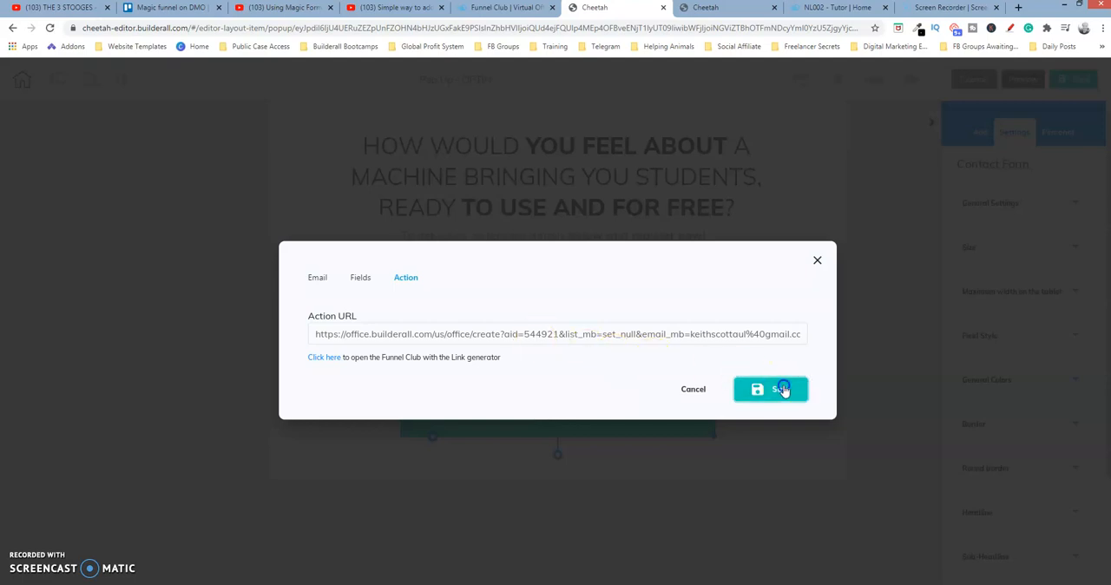
pyautogui.click(1076, 79)
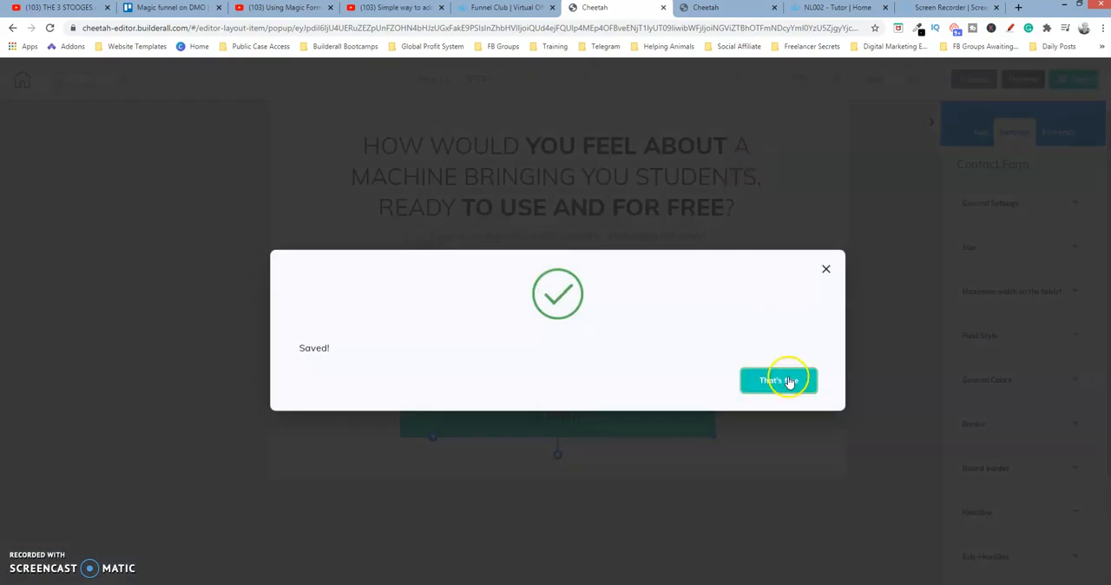
pyautogui.click(786, 379)
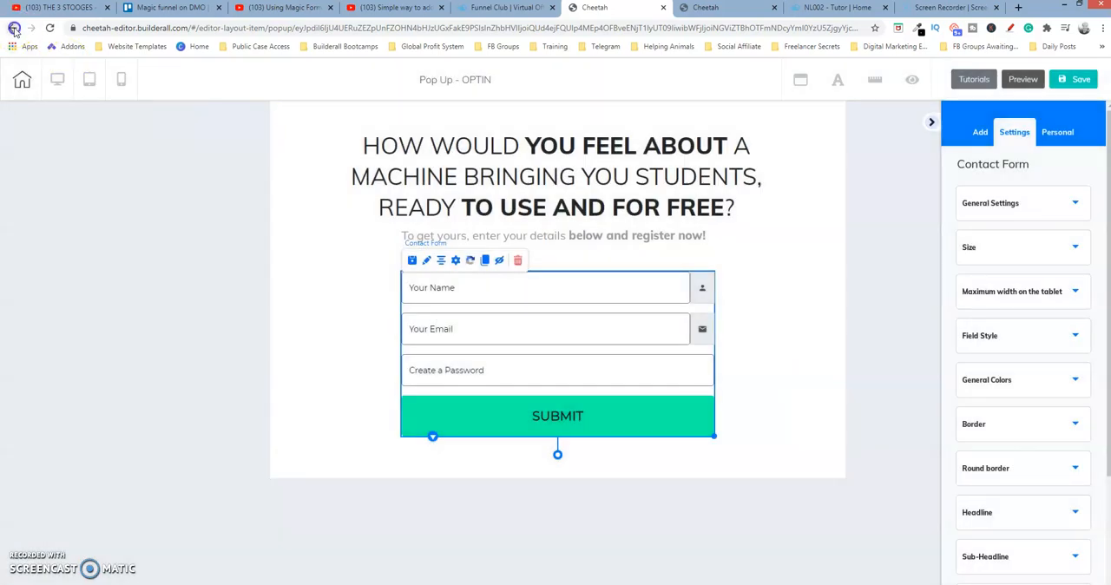
# Leave the pop-up editor, go back to the site's page overview, and republish the NL002 - Tutor site
pyautogui.click(13, 28)
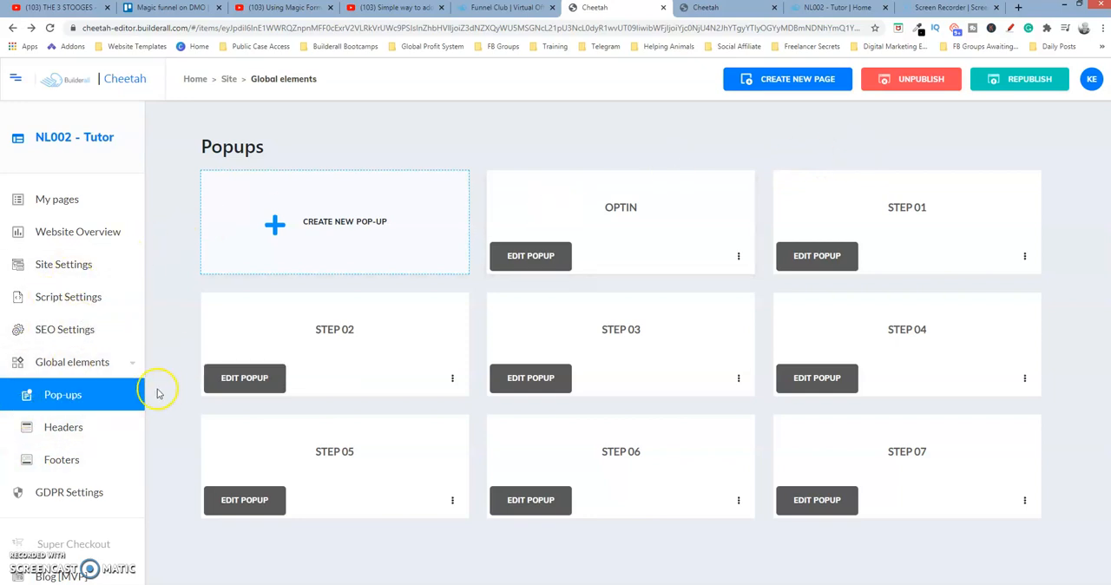
pyautogui.click(1042, 80)
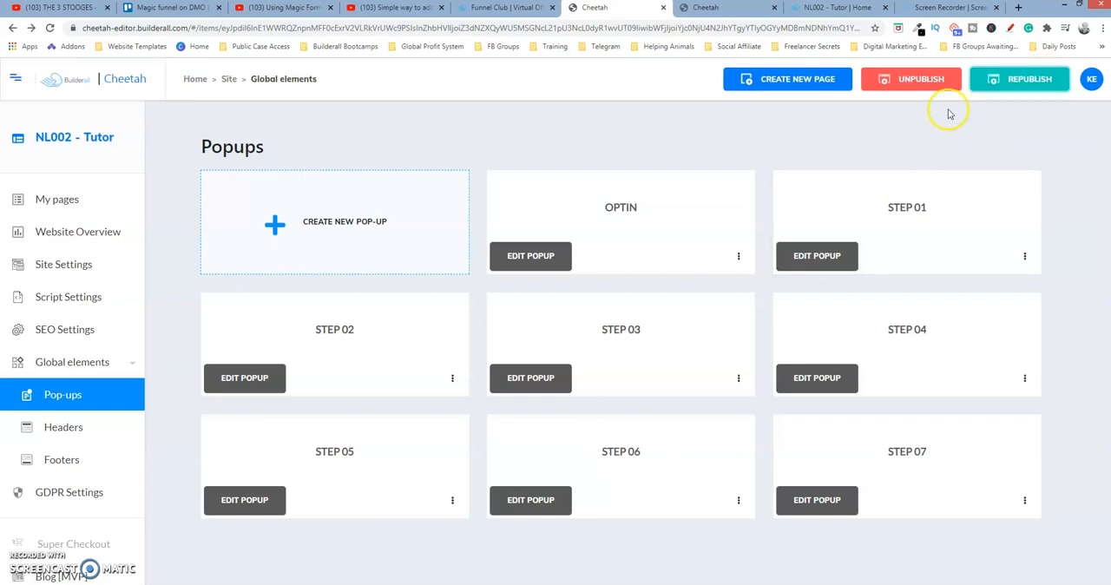
pyautogui.click(60, 198)
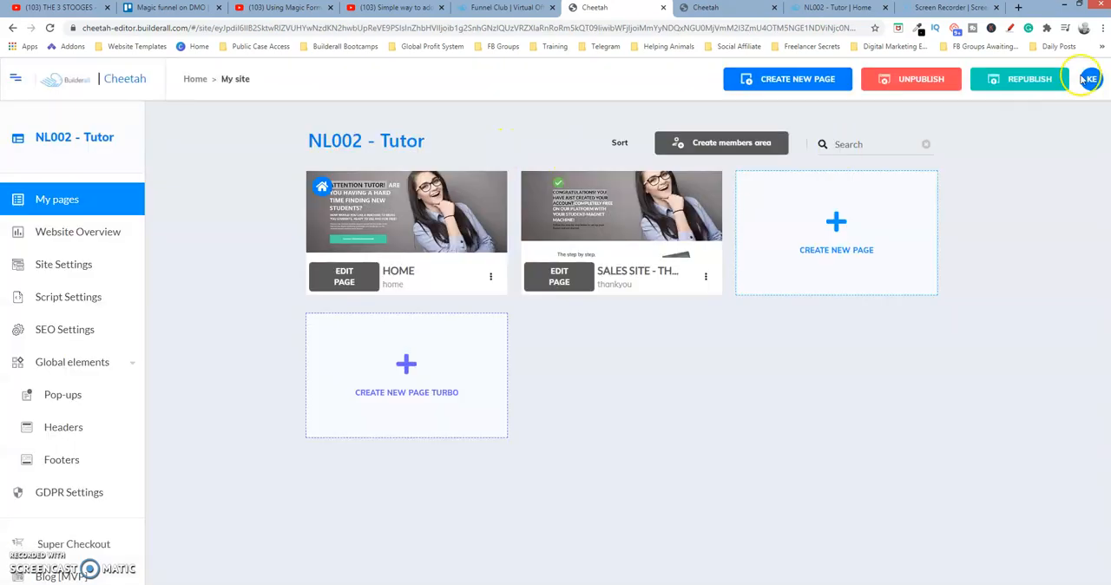
pyautogui.click(1052, 74)
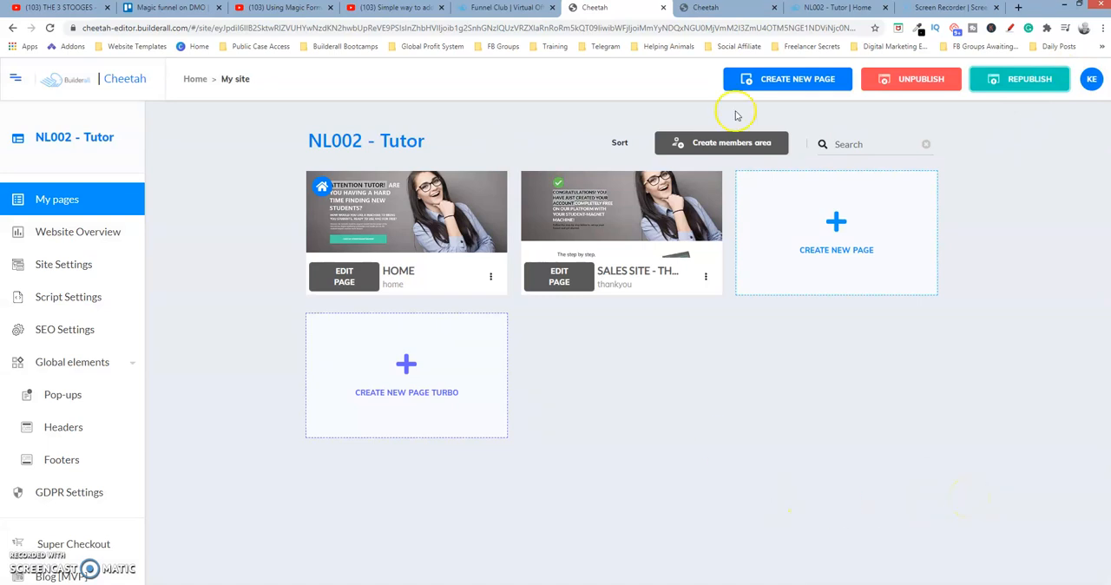
# Switch to the live Home page and open the opt-in form through the I WANT MY STUDENT-MAGNET MACHINE button to check it
pyautogui.click(750, 9)
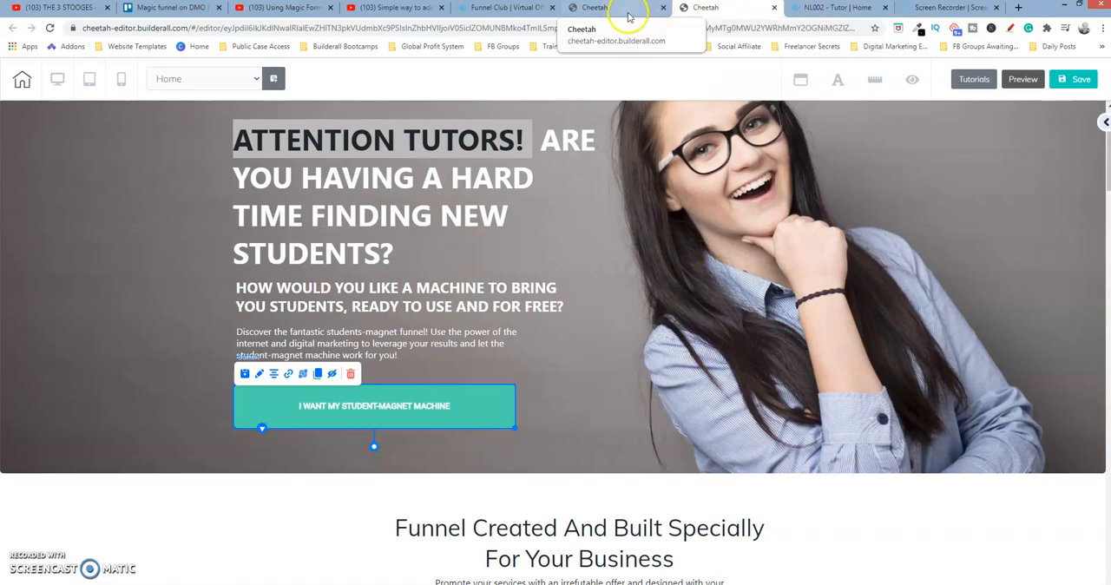
pyautogui.click(813, 9)
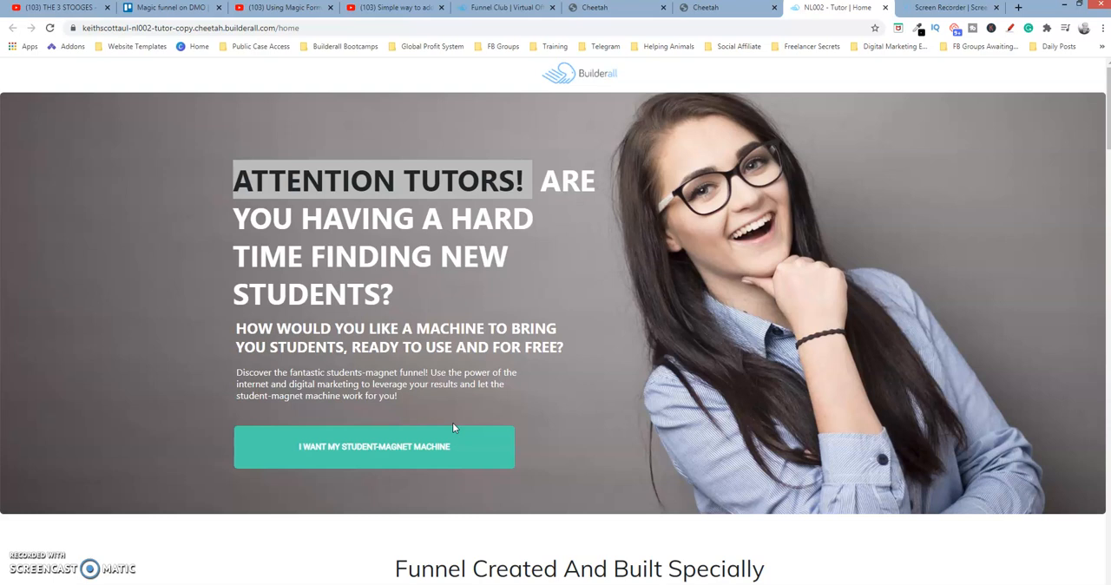
pyautogui.click(390, 458)
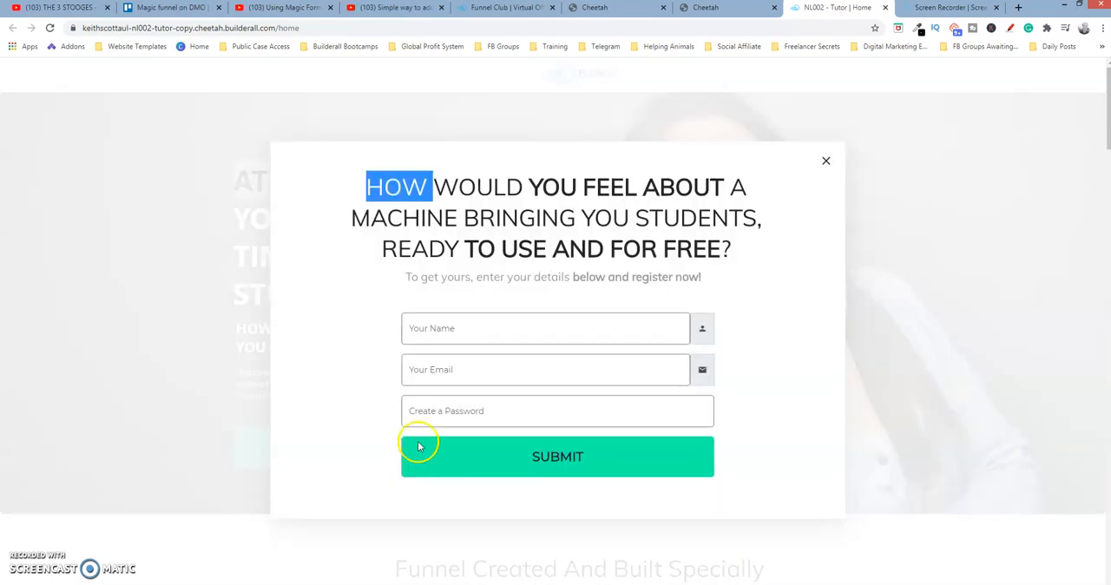
pyautogui.click(372, 482)
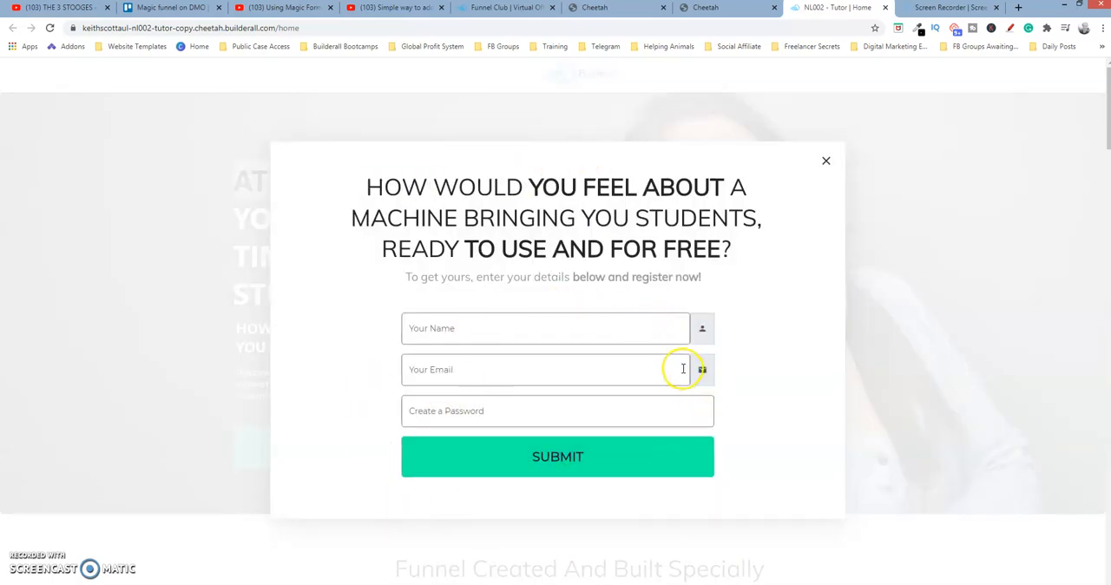